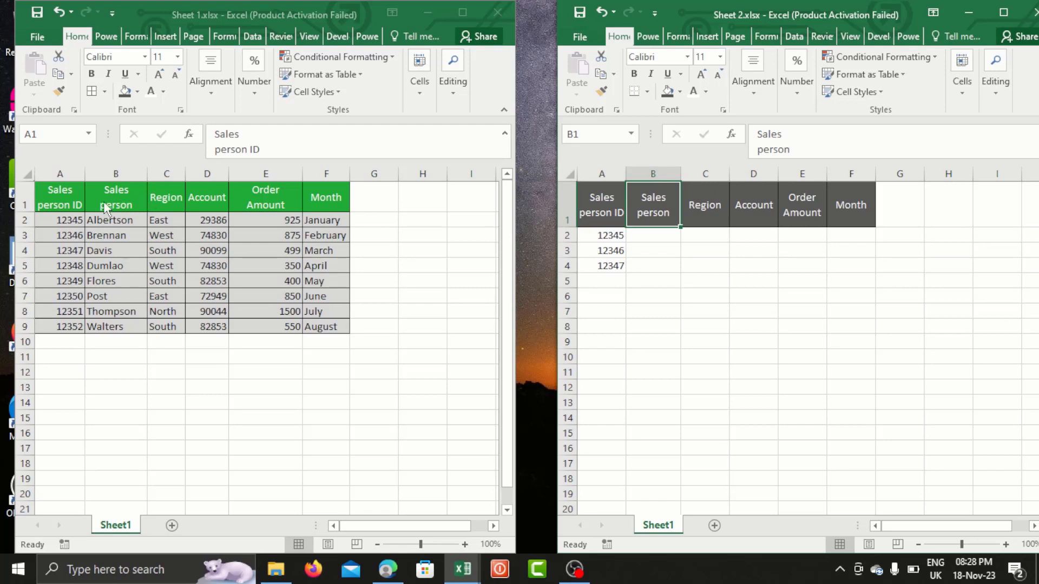
drag(81, 210, 395, 284)
click(136, 323)
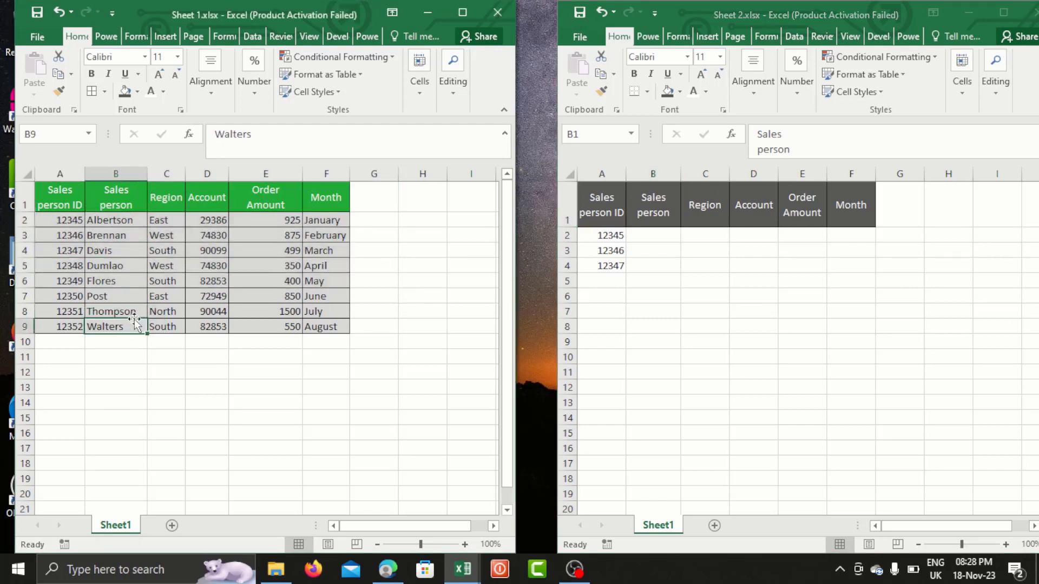
click(692, 203)
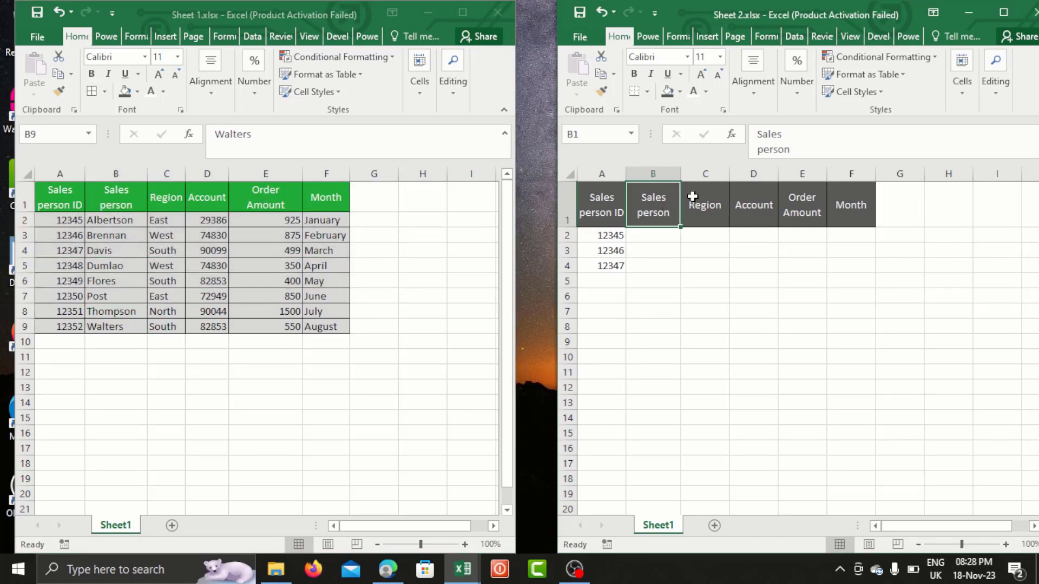
click(607, 198)
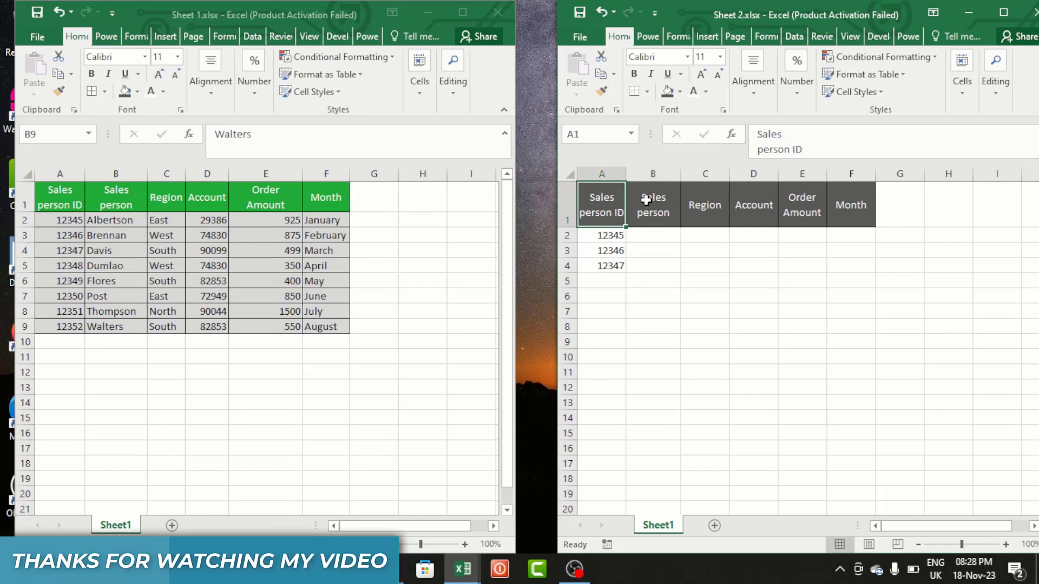
click(151, 314)
click(58, 190)
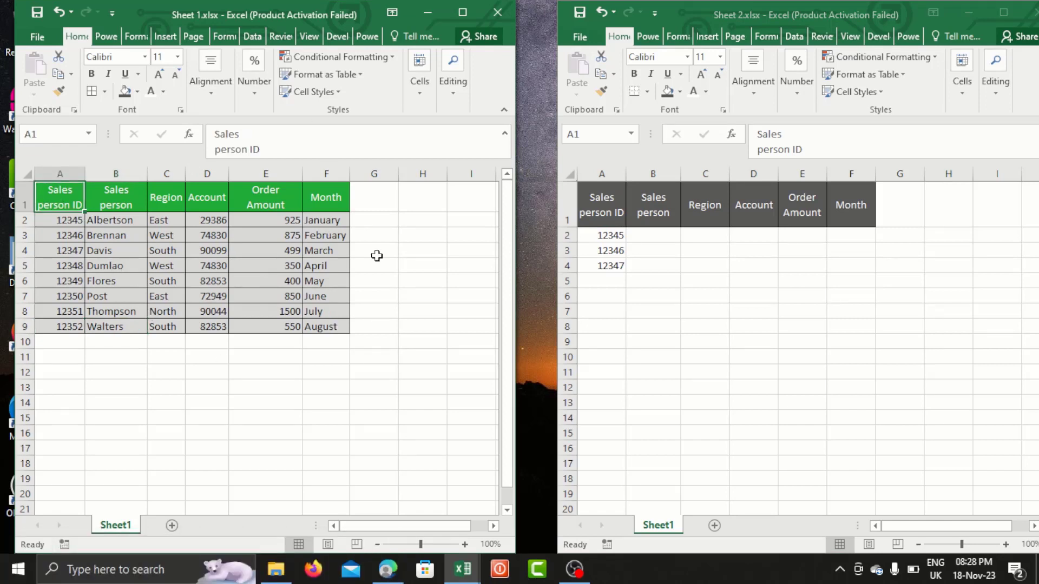
click(638, 309)
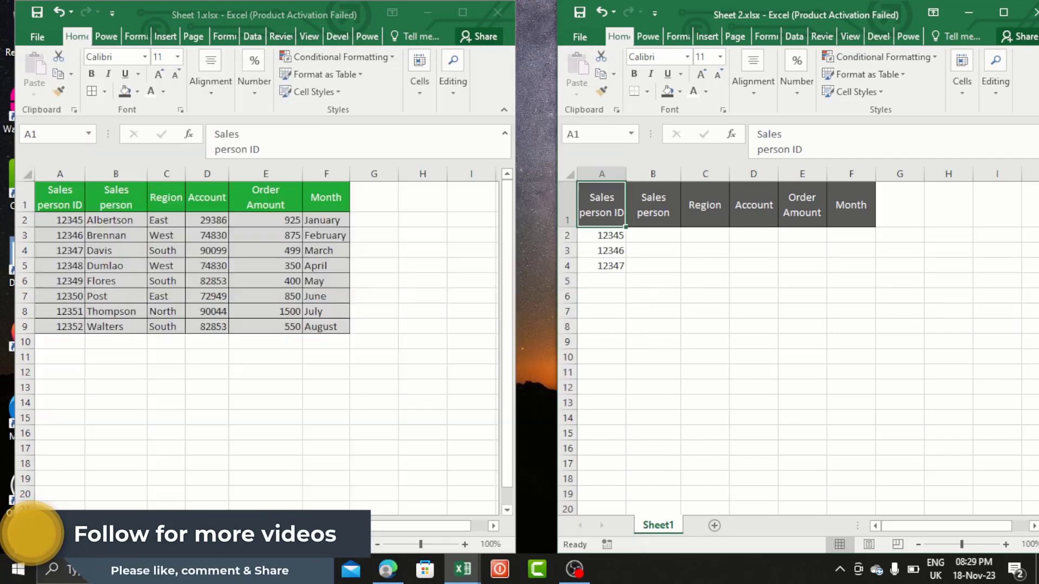
Switch to File Explorer and locate Sheet 1.xlsx on Local Disk (D:) and Sheet 2.xlsx on the Desktop.
click(314, 569)
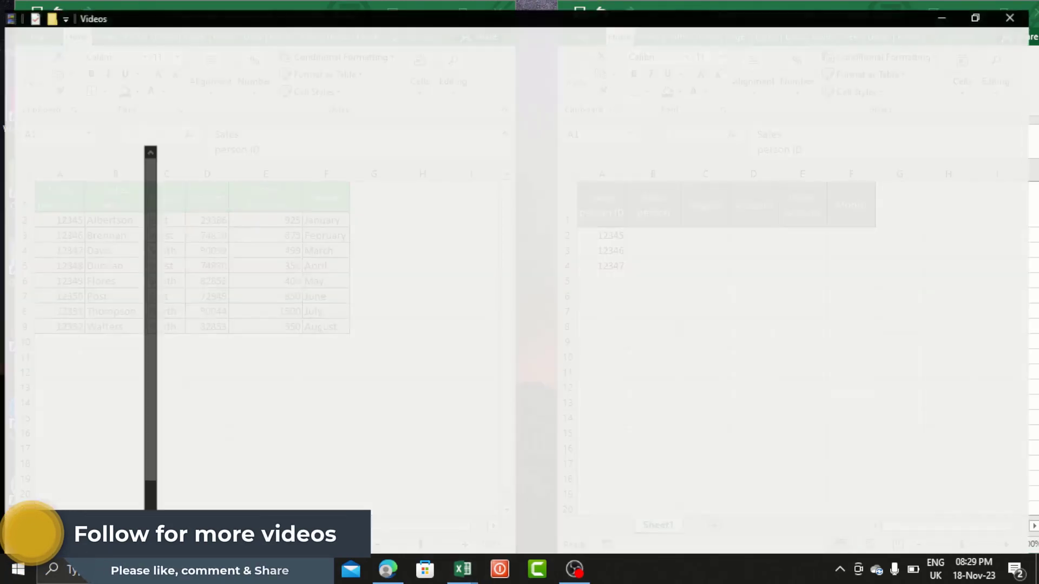
click(60, 308)
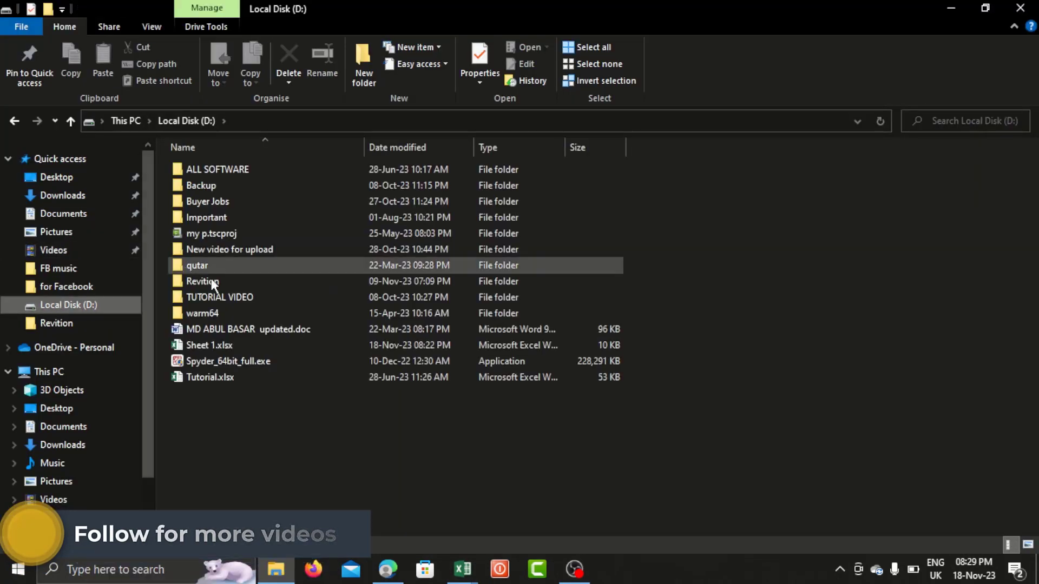
click(219, 380)
click(224, 348)
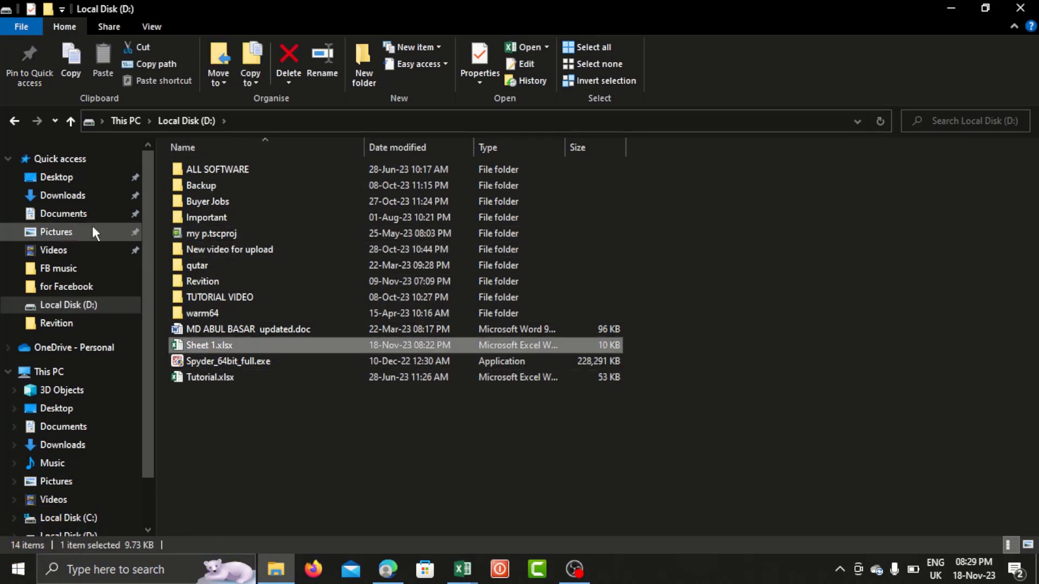
click(64, 180)
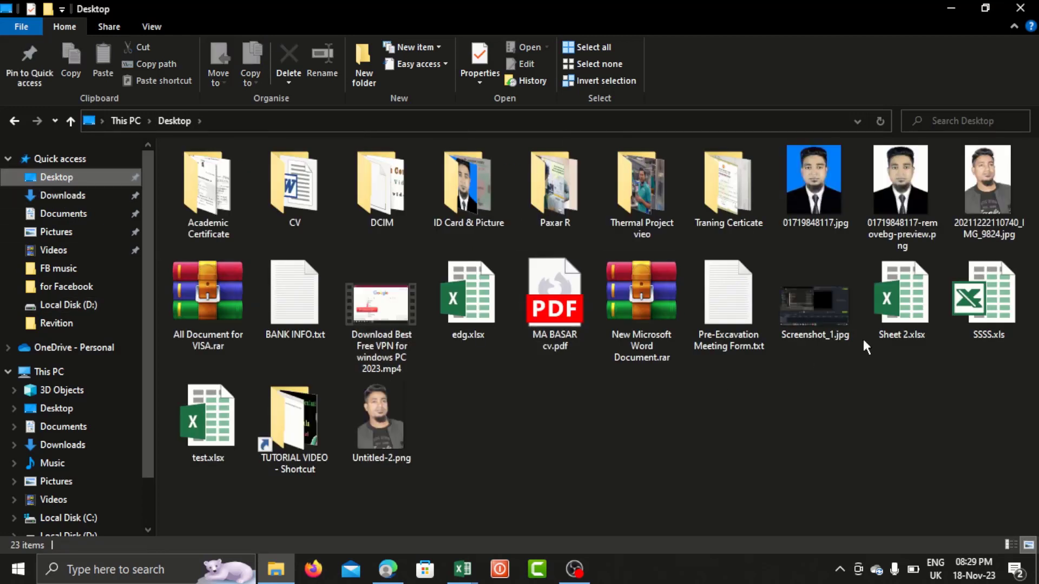
click(911, 325)
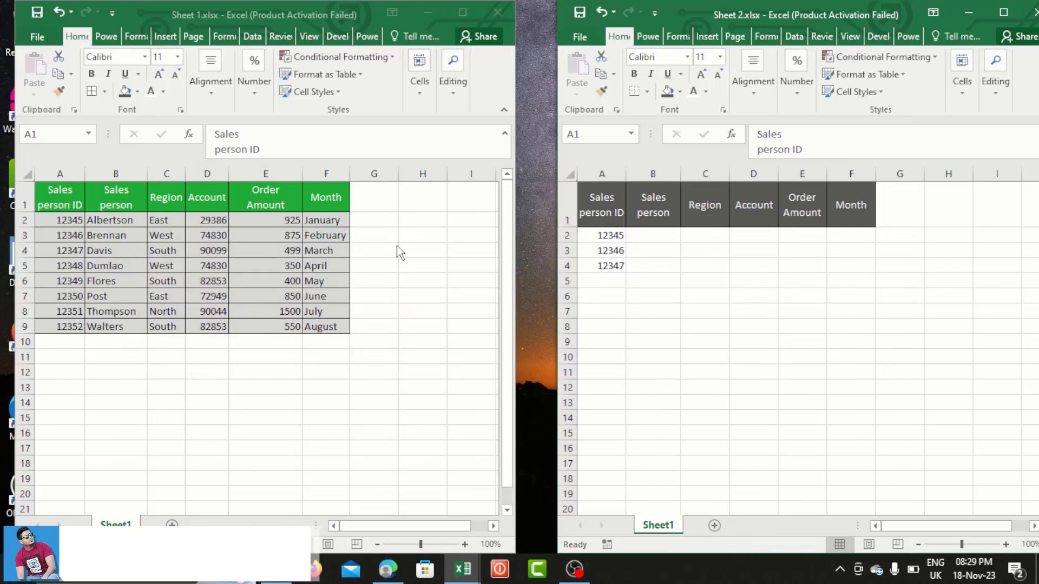
click(397, 247)
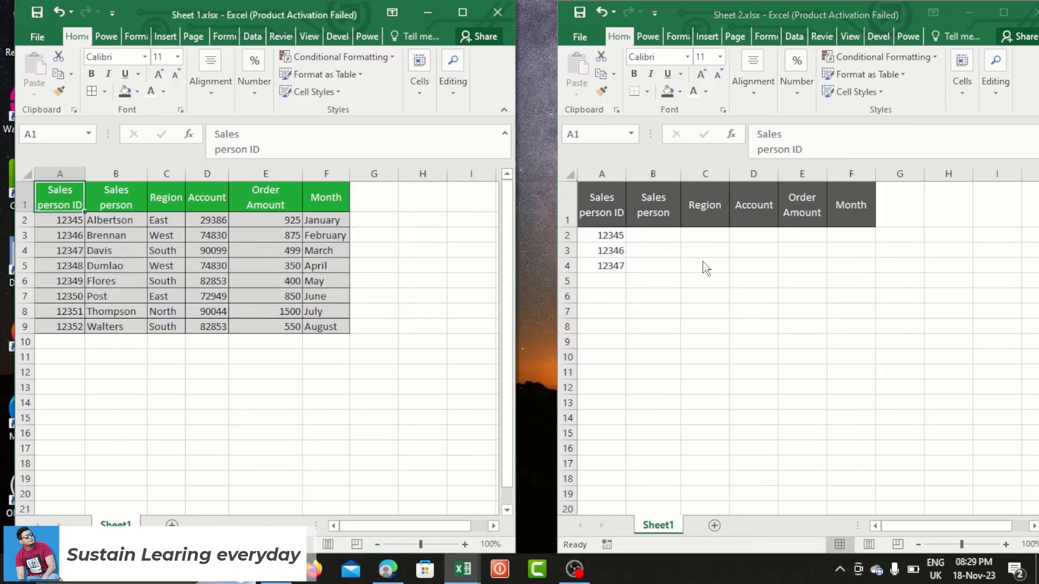
click(703, 262)
click(394, 244)
click(601, 235)
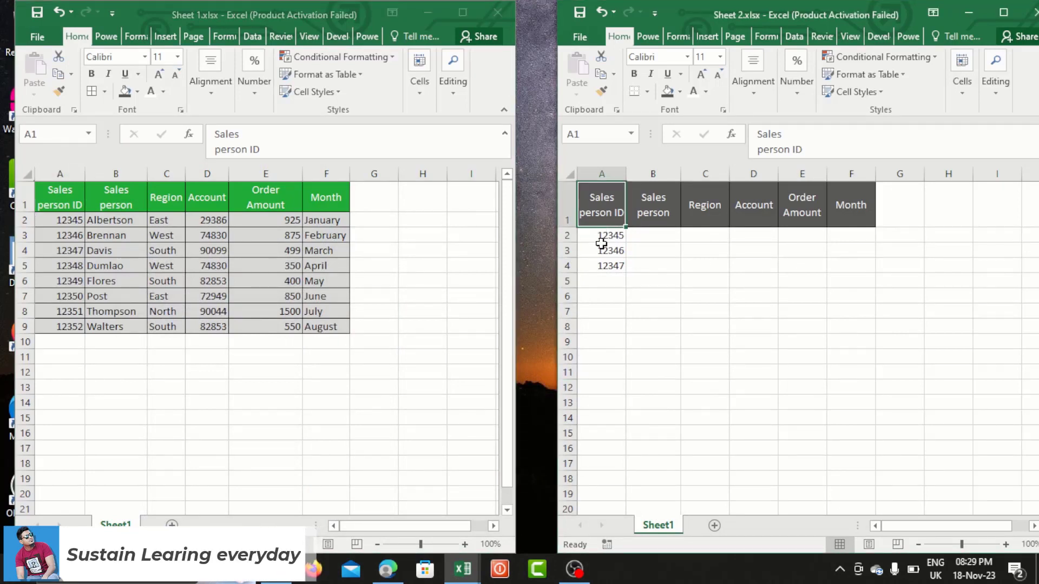
click(664, 209)
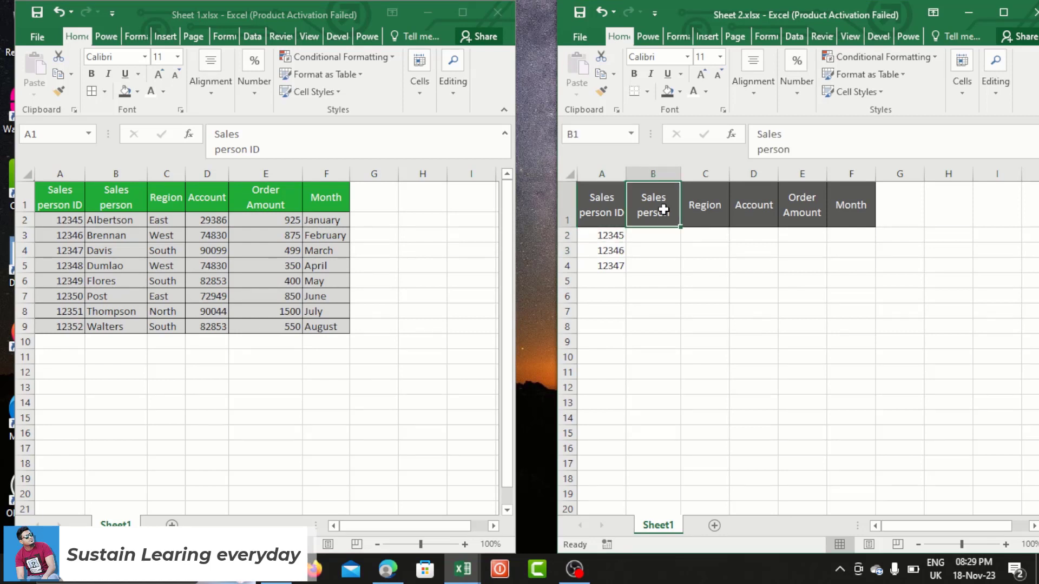
click(660, 240)
mouse_move(659, 242)
mouse_down()
mouse_move(738, 250)
mouse_move(655, 238)
mouse_up()
click(661, 278)
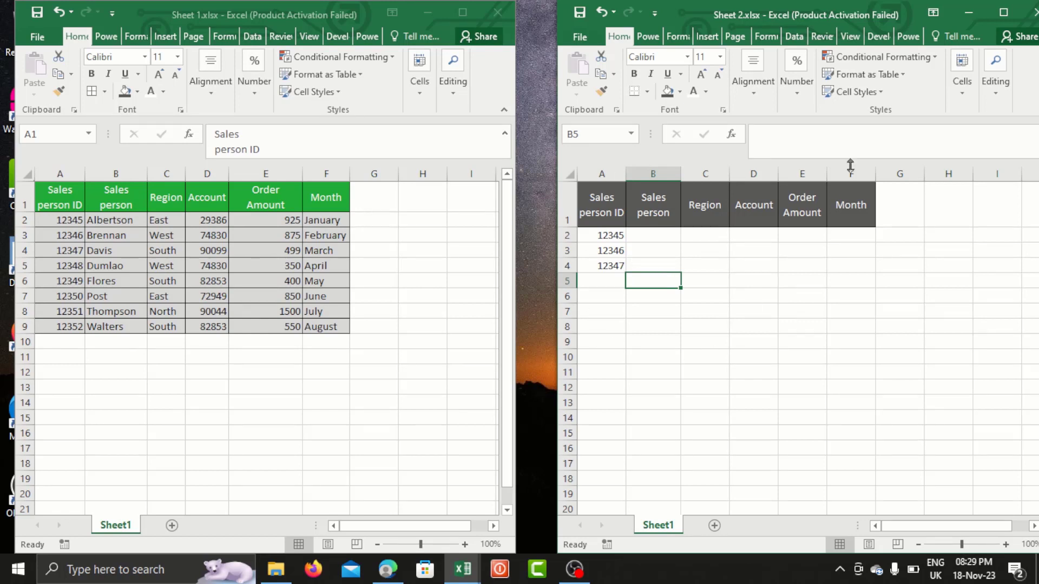
click(718, 307)
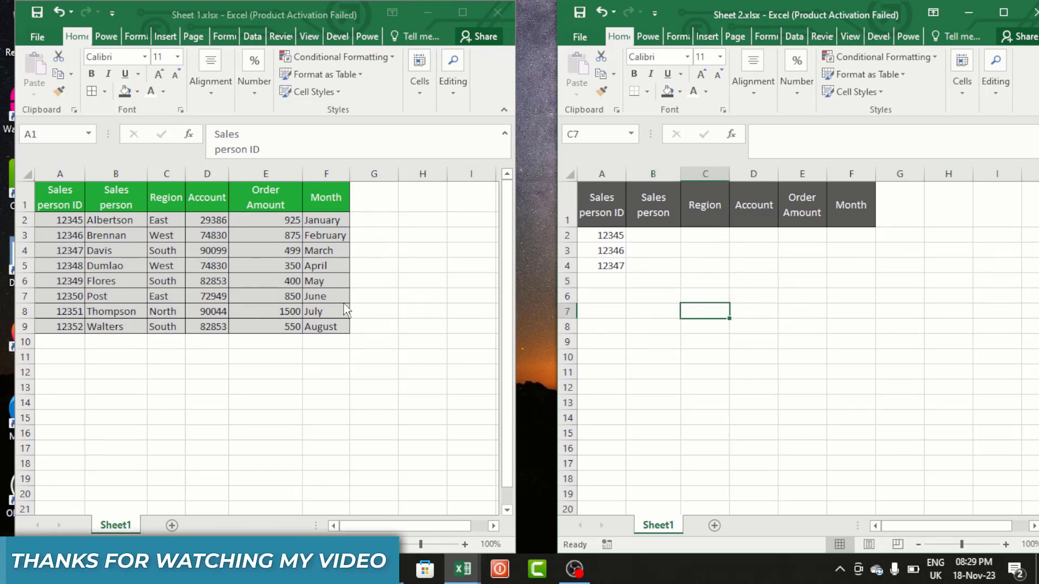
Start a VLOOKUP formula in cell B2 of Sheet 2.xlsx with A2 as the lookup value.
click(662, 240)
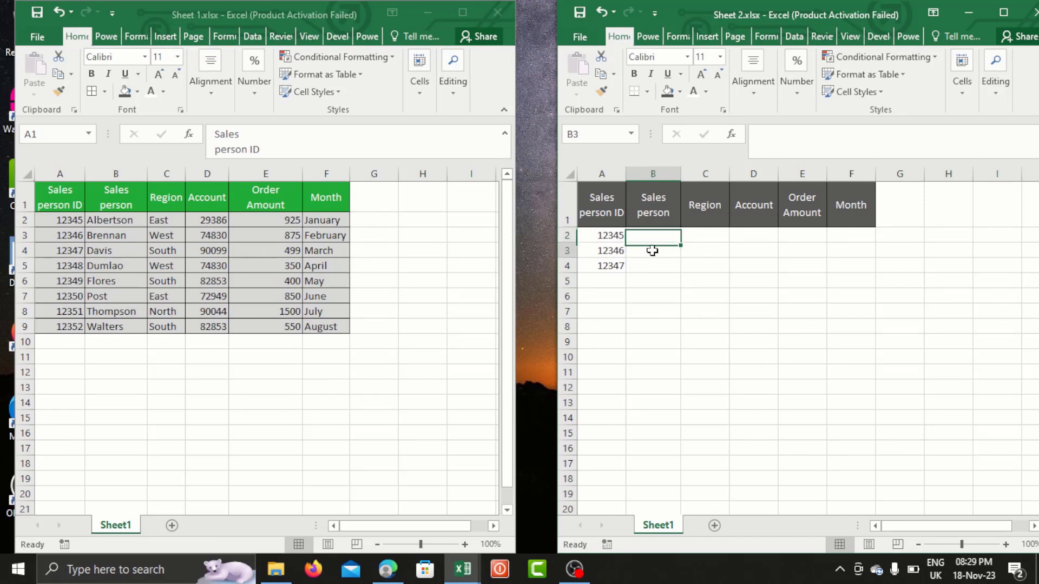
click(638, 207)
click(657, 237)
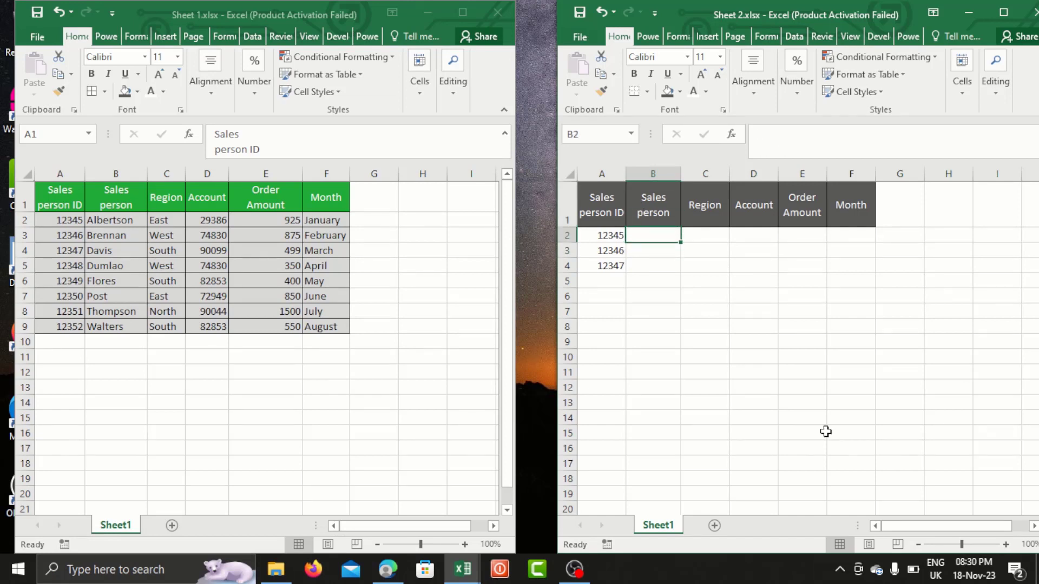
text(=)
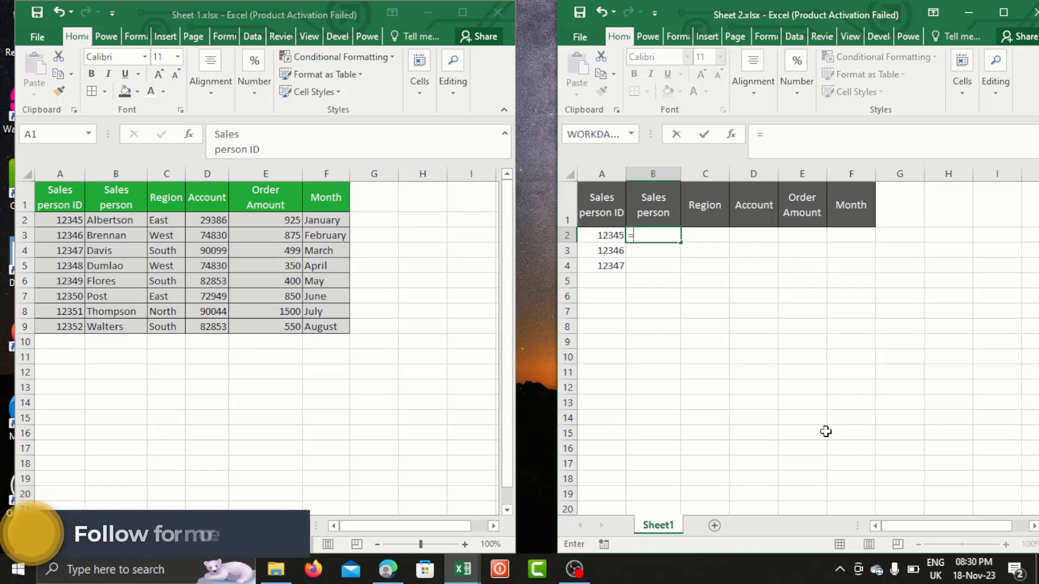
text(vl)
key(Tab)
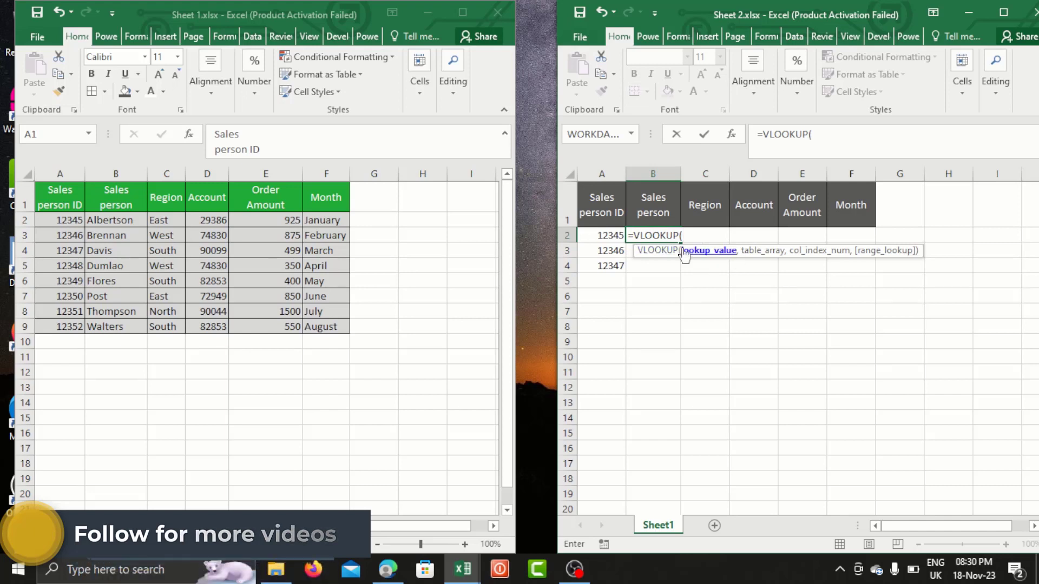
click(602, 234)
text(,)
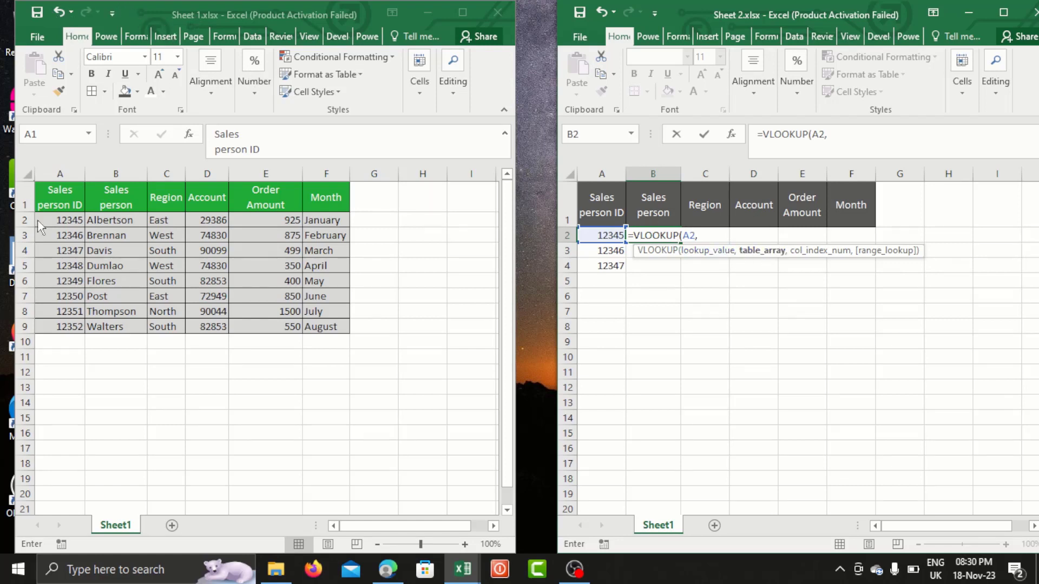
Set the formula's table array to the range $A$1:$F$9 on Sheet1 of Sheet 1.xlsx.
click(58, 175)
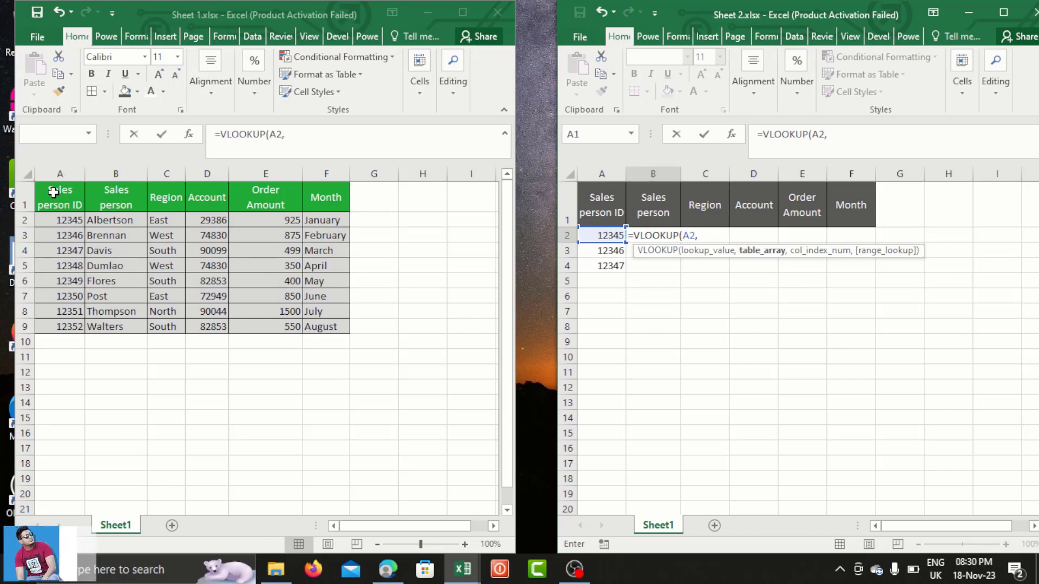
drag(53, 192, 334, 331)
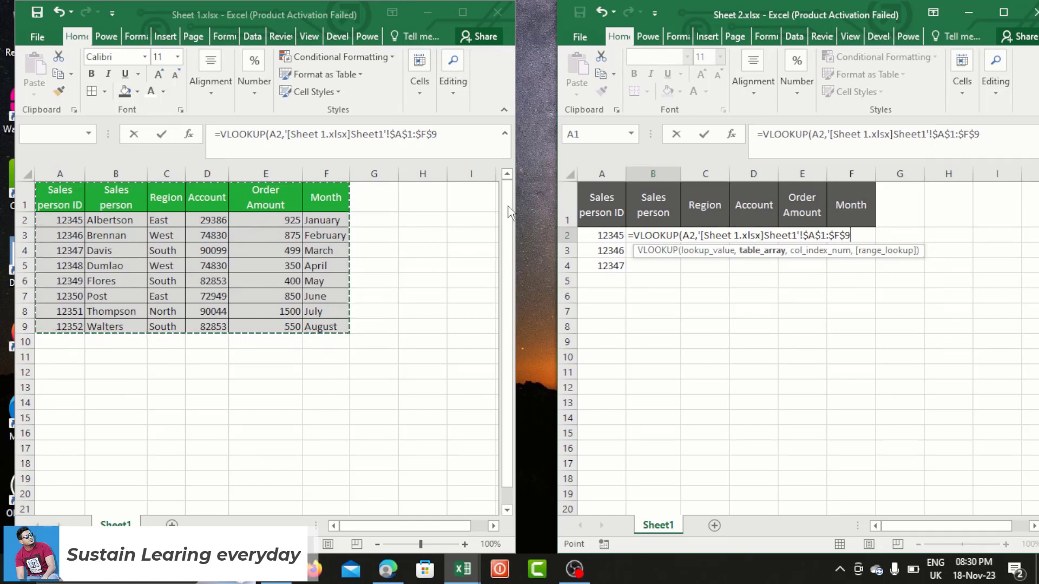
text(,)
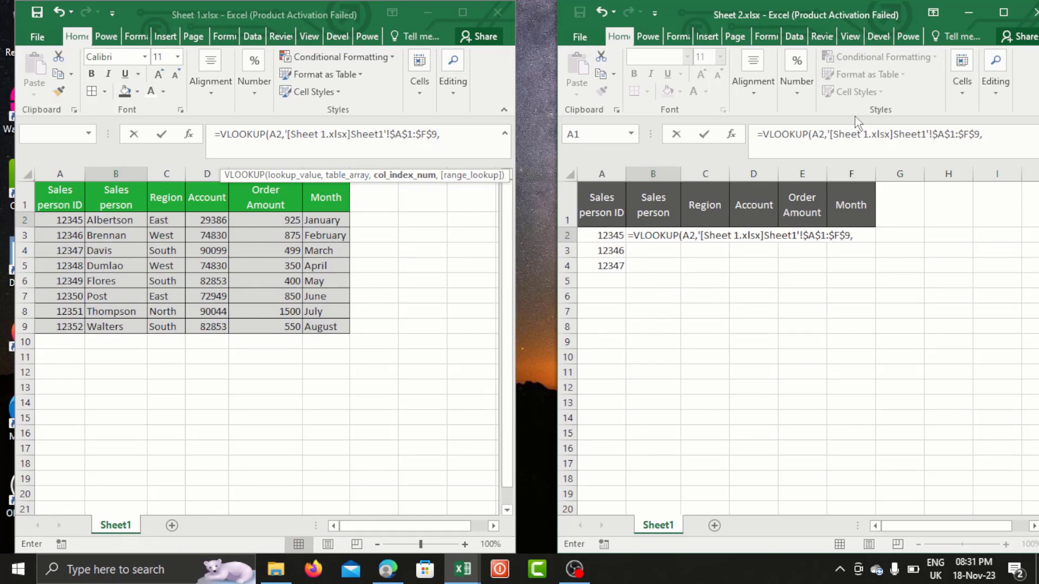
Complete the VLOOKUP formula with column index 2 and 0 for an exact match, and enter it.
text(2,)
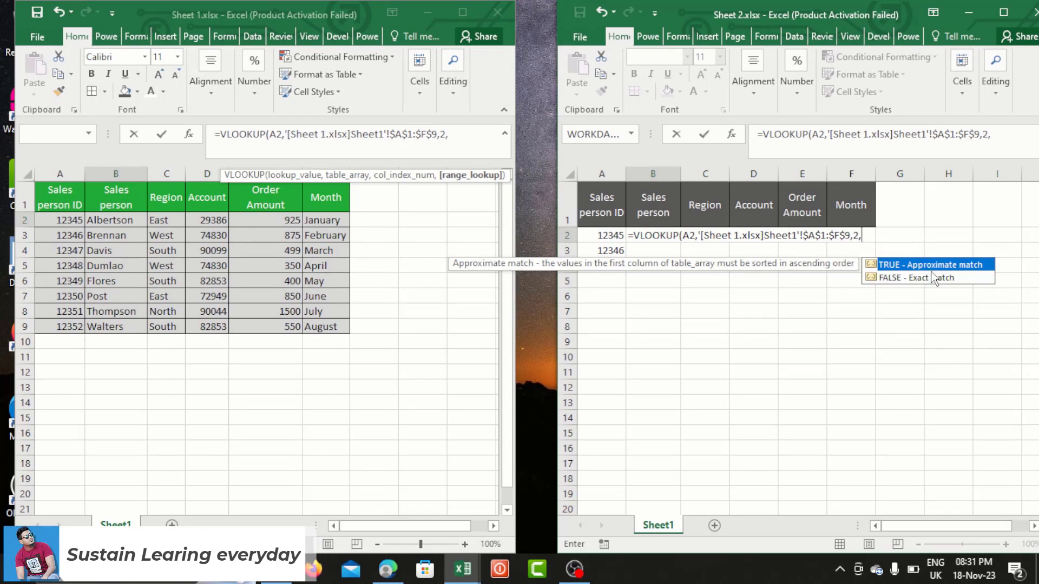
text(0)
click(866, 234)
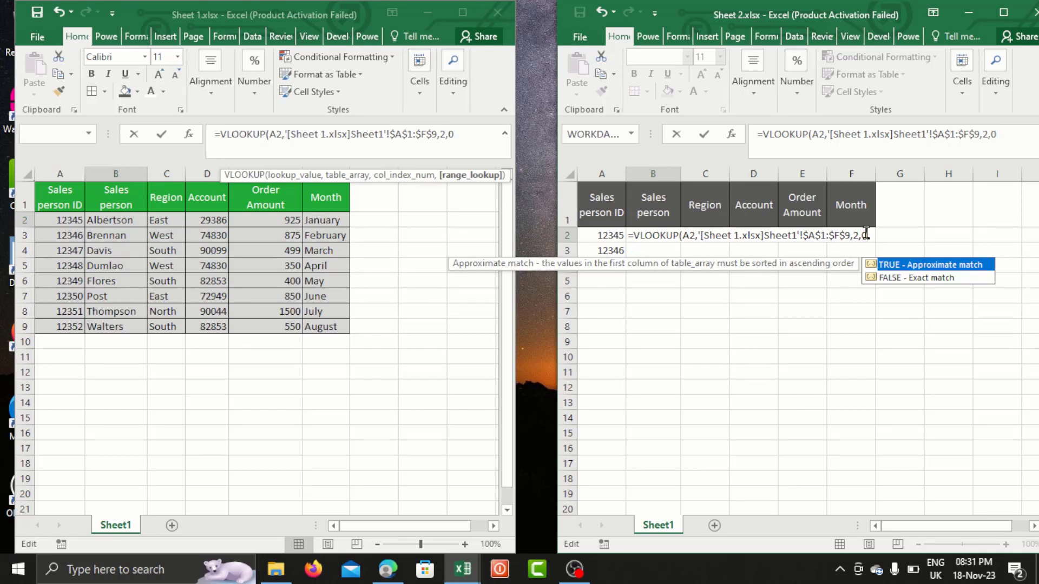
text())
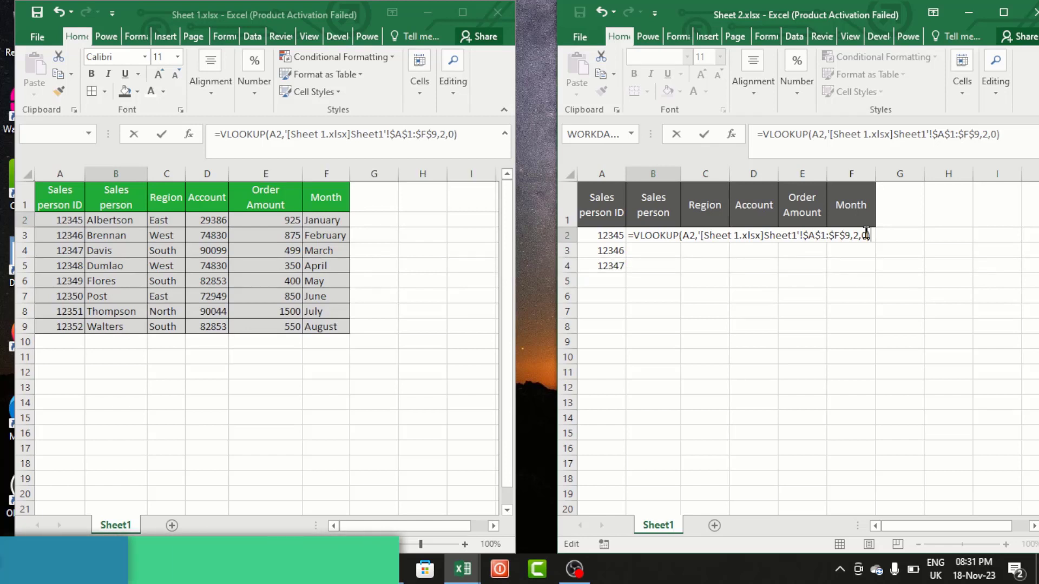
key(Return)
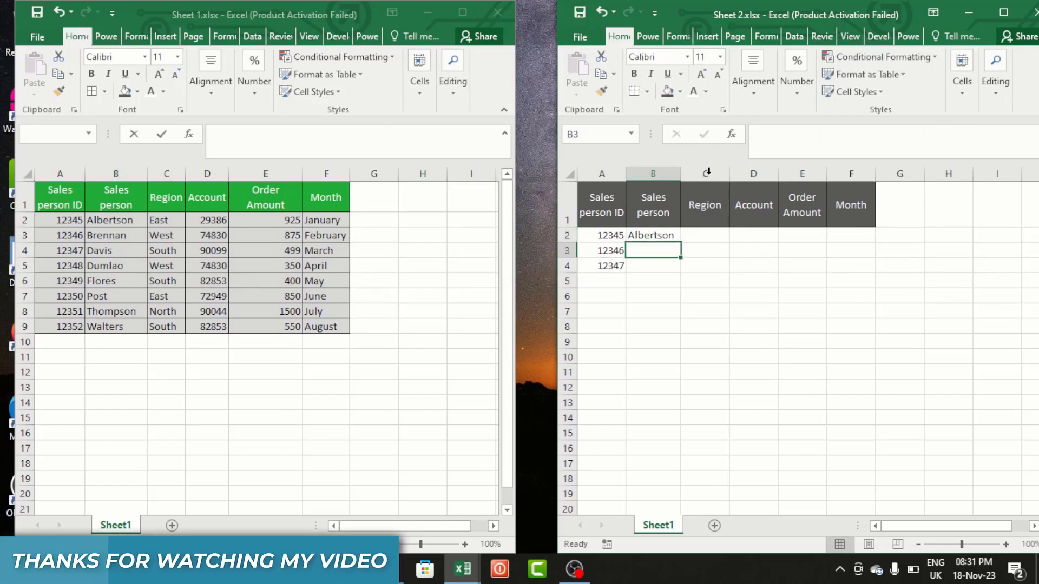
Compare the result in B2 of Sheet 2.xlsx with the sales person listed for ID 12345 in Sheet 1.xlsx.
click(654, 236)
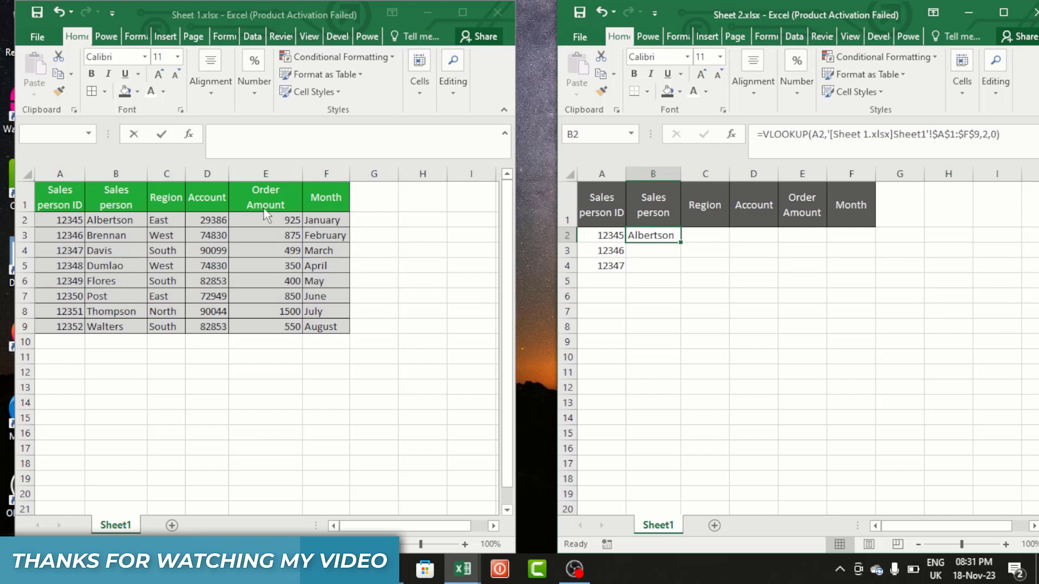
click(225, 205)
click(70, 220)
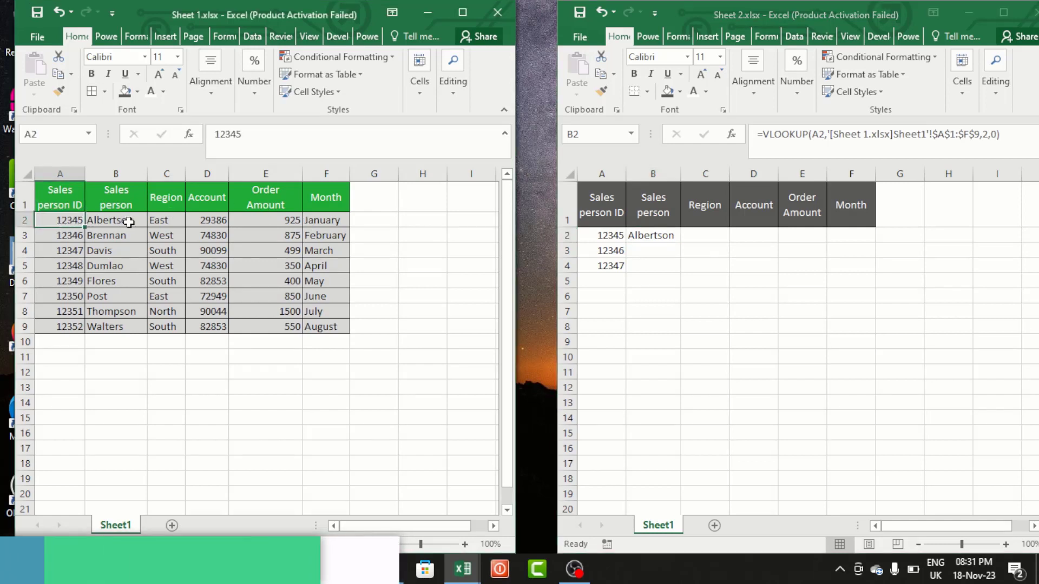
click(108, 223)
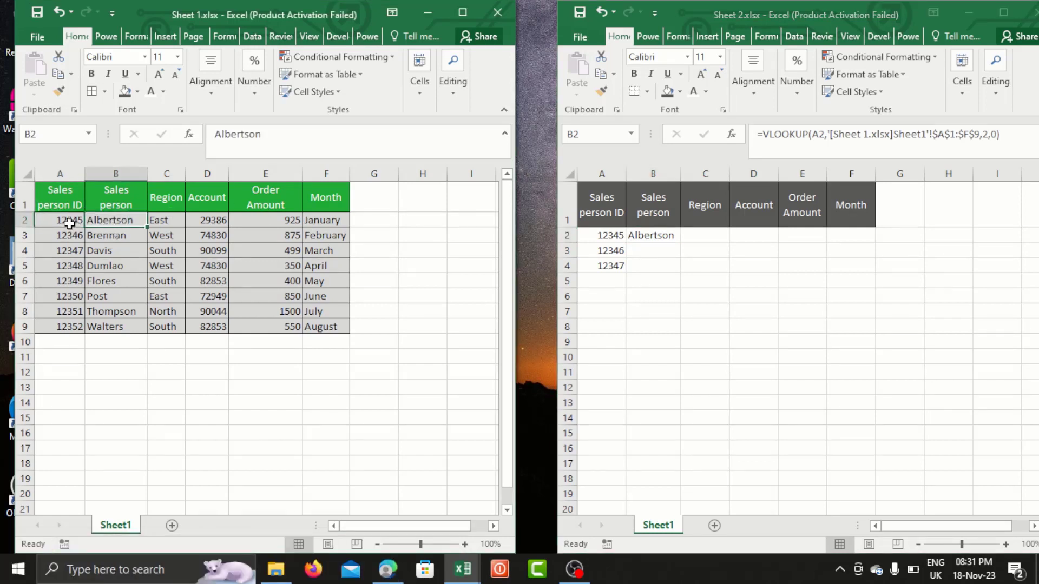
click(69, 223)
click(125, 219)
click(671, 234)
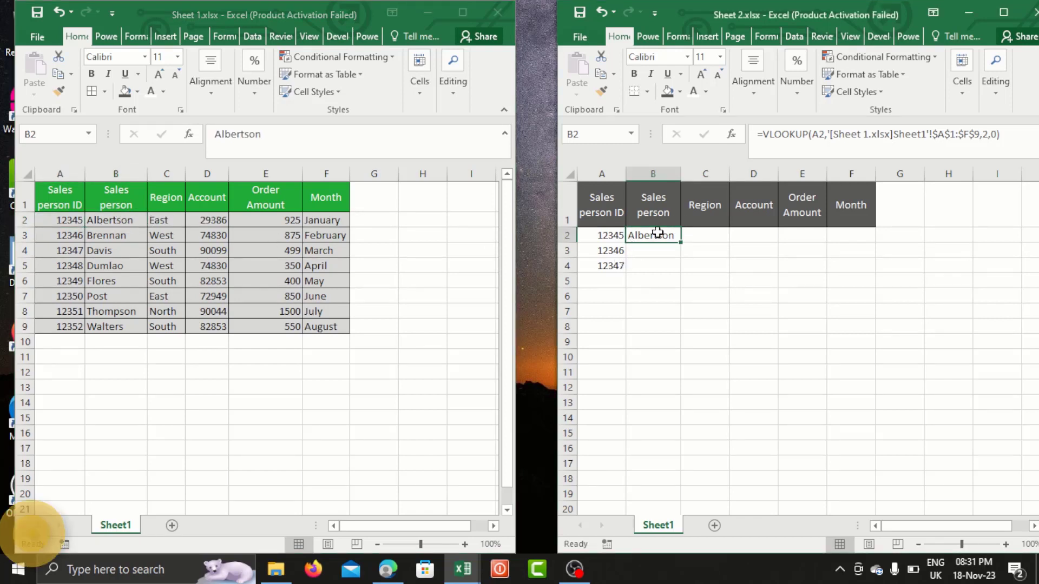
click(704, 235)
click(668, 236)
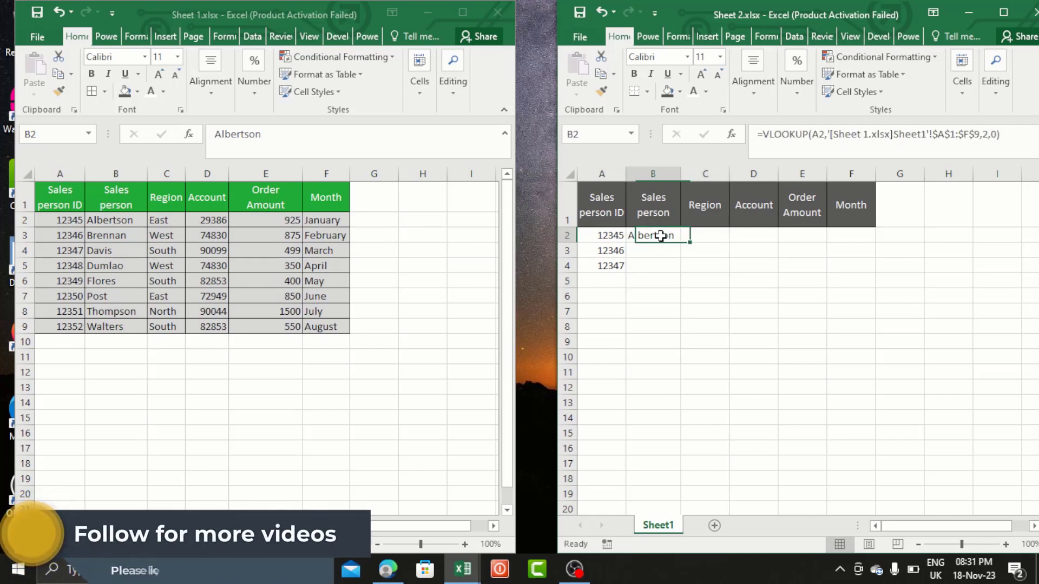
click(711, 238)
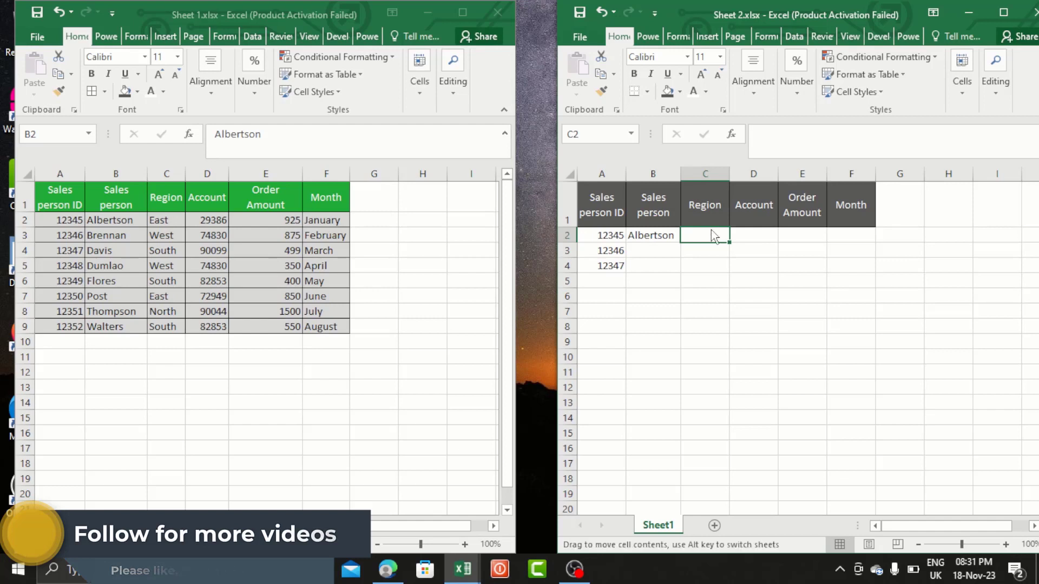
Copy the full VLOOKUP formula text from cell B2 of Sheet 2.xlsx, leaving the cell itself as it is.
click(665, 240)
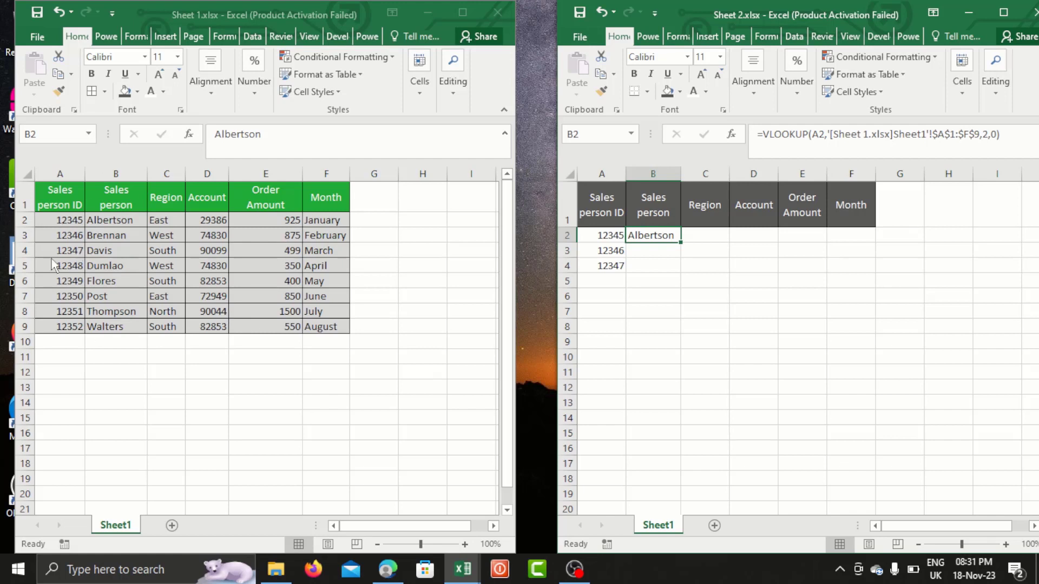
click(1012, 132)
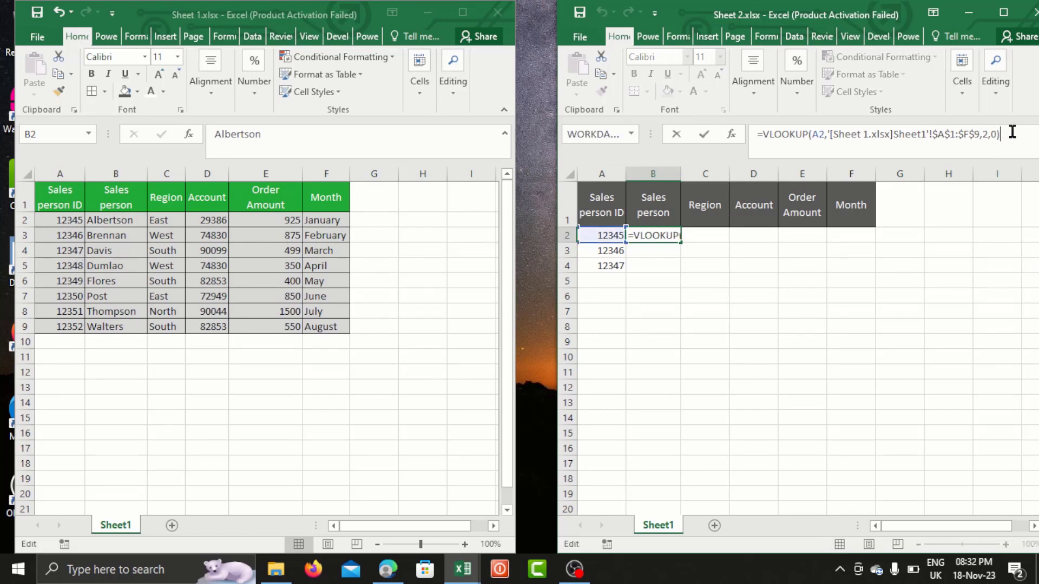
drag(1012, 132, 752, 133)
key(ctrl+c)
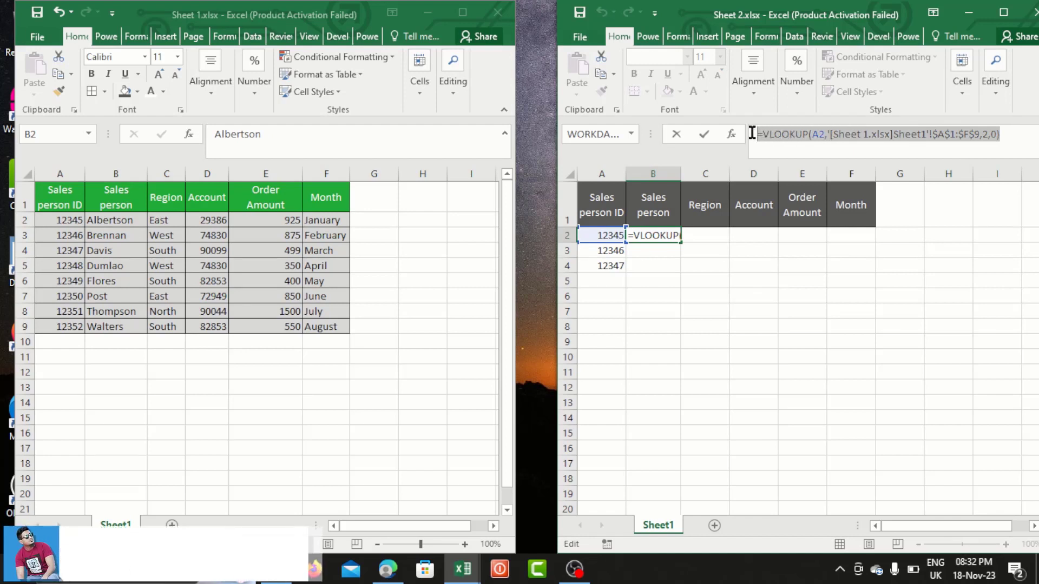
key(ctrl+Return)
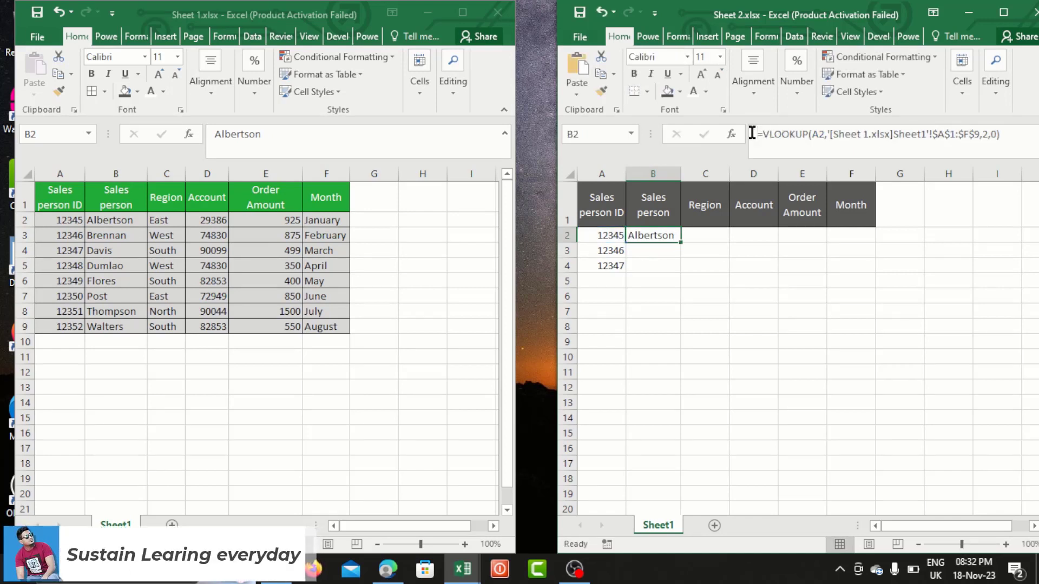
Paste the copied VLOOKUP formula text into C2 under Region and set its column index to 3.
click(710, 229)
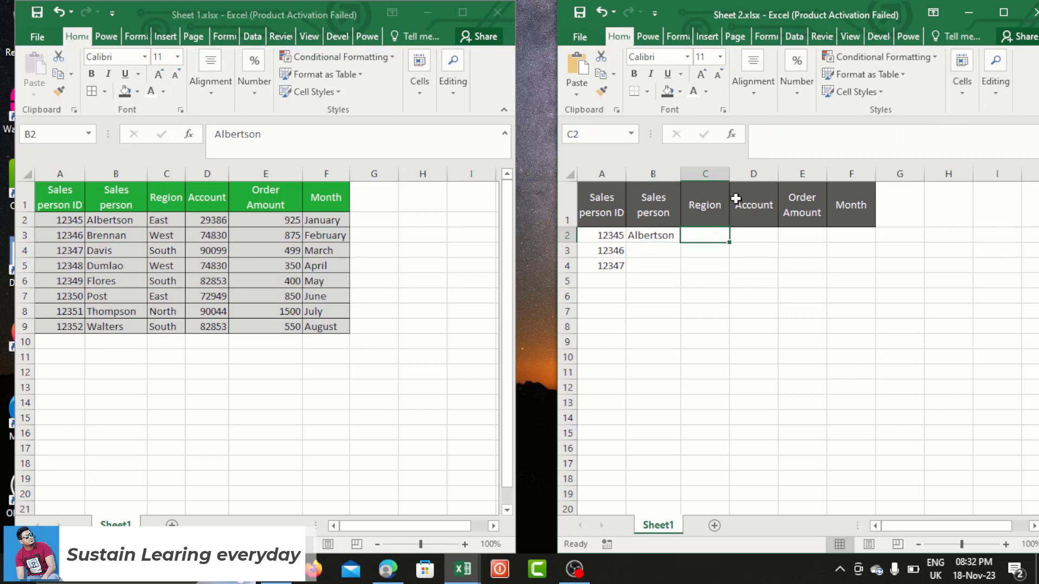
click(791, 137)
key(ctrl+v)
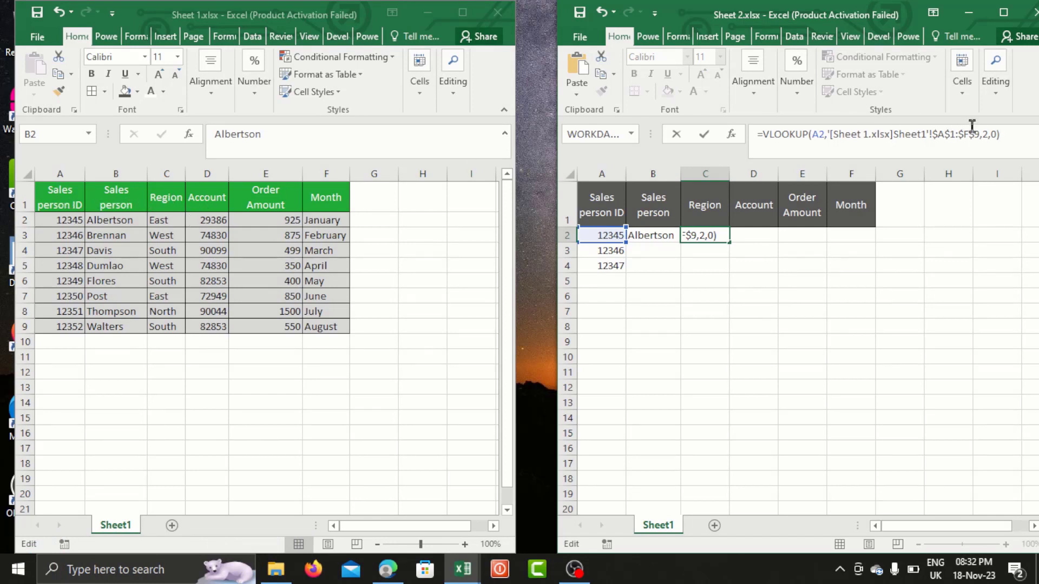
click(987, 137)
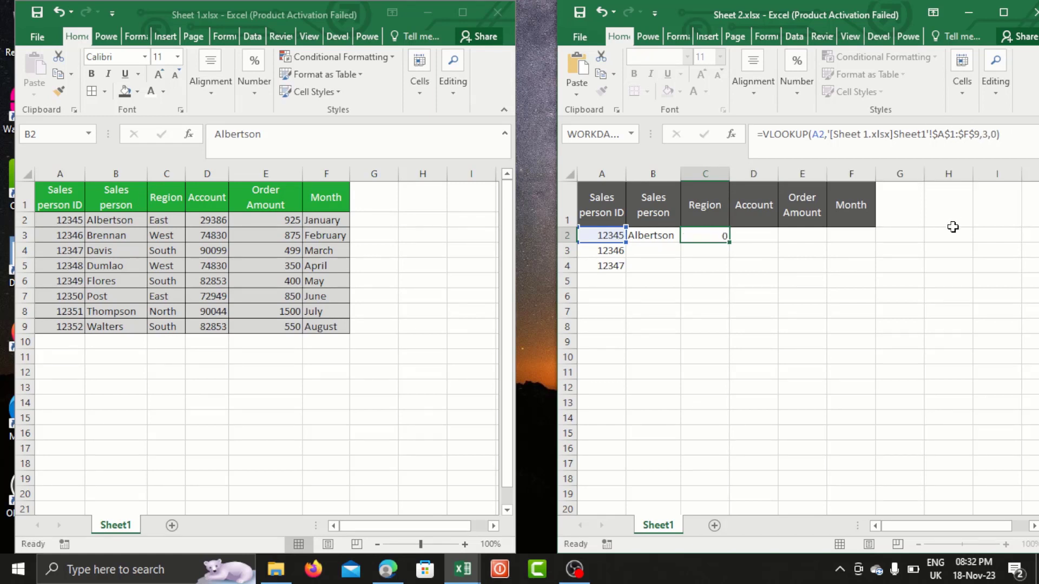
key(Return)
click(692, 236)
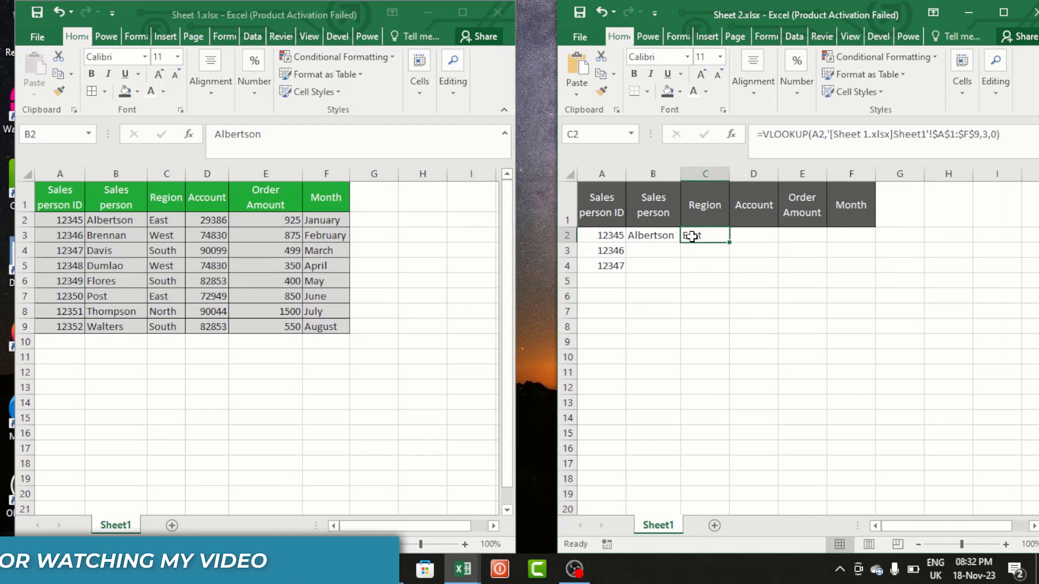
Enter the copied VLOOKUP formula text in D2 under Account with the column index set to 4.
click(756, 235)
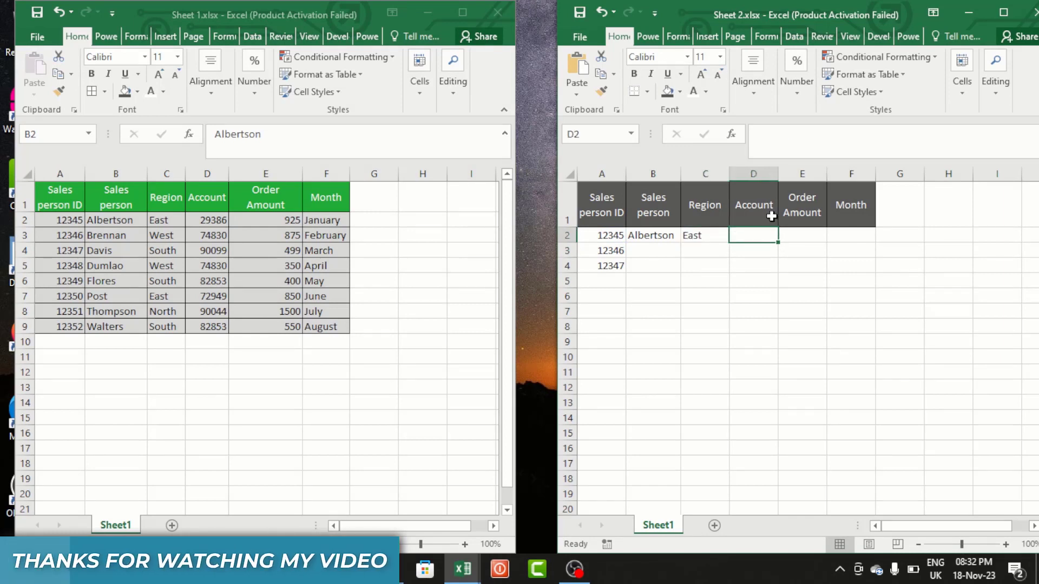
click(803, 145)
key(ctrl+v)
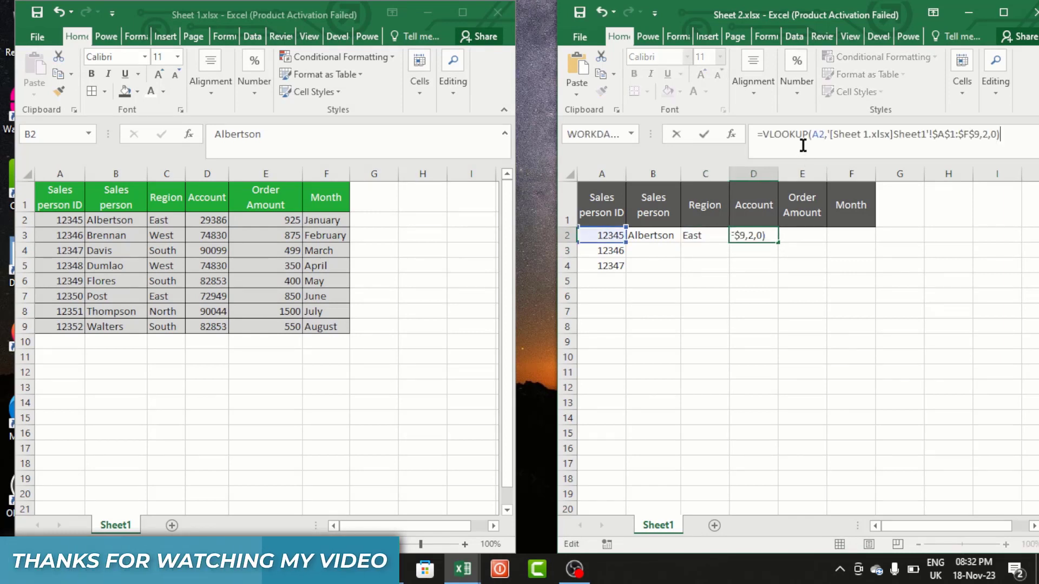
click(985, 134)
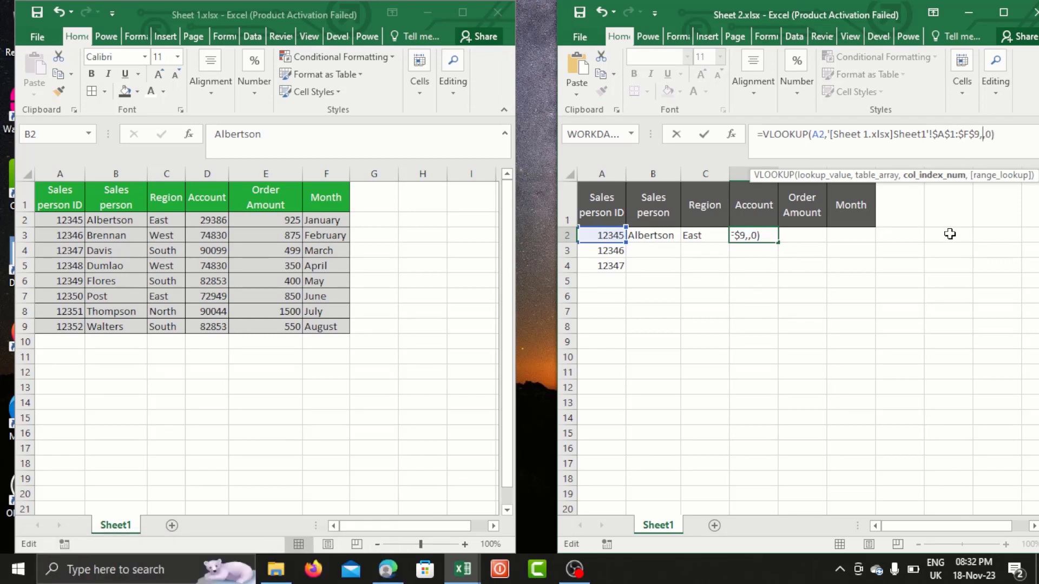
key(Return)
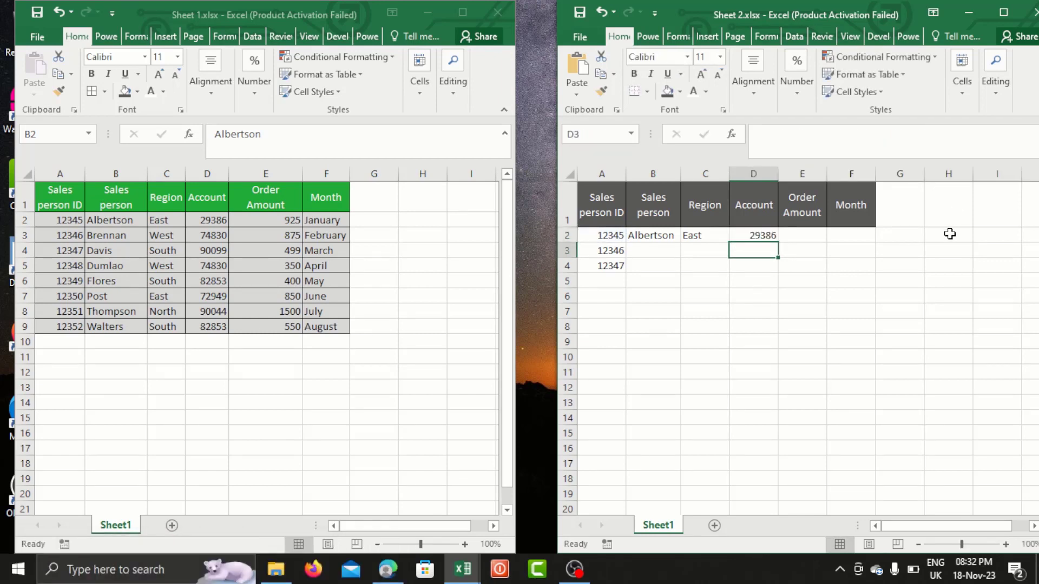
Enter the copied VLOOKUP formula text in E2 under Order Amount with the column index set to 5.
click(801, 236)
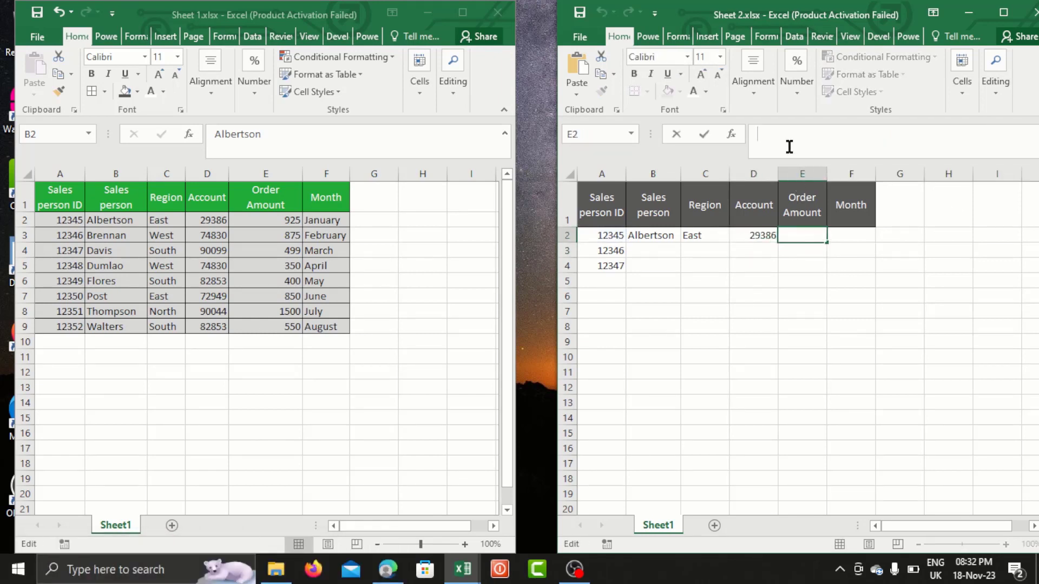
key(ctrl+v)
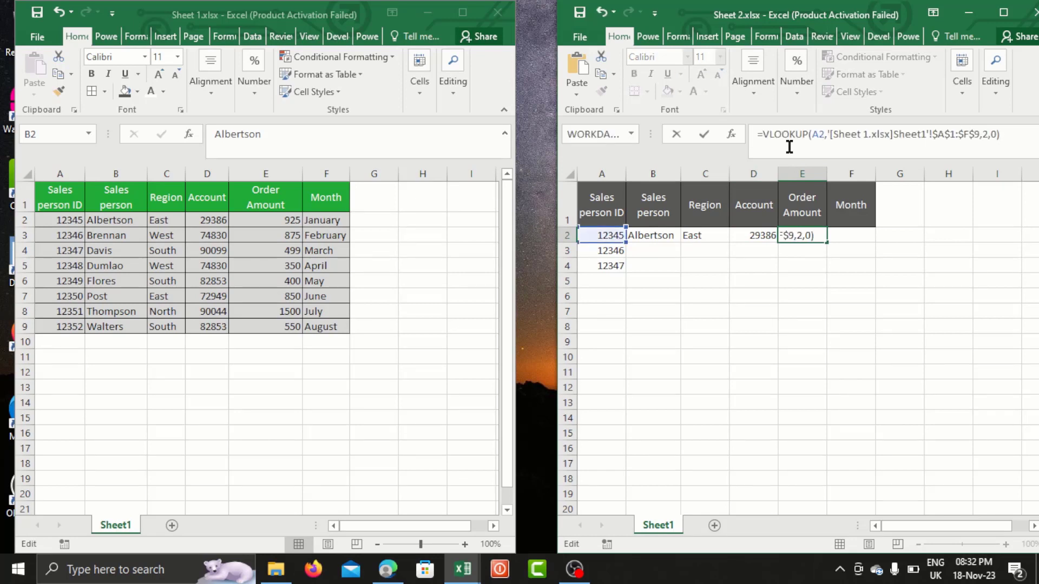
click(981, 146)
key(BackSpace)
text(5)
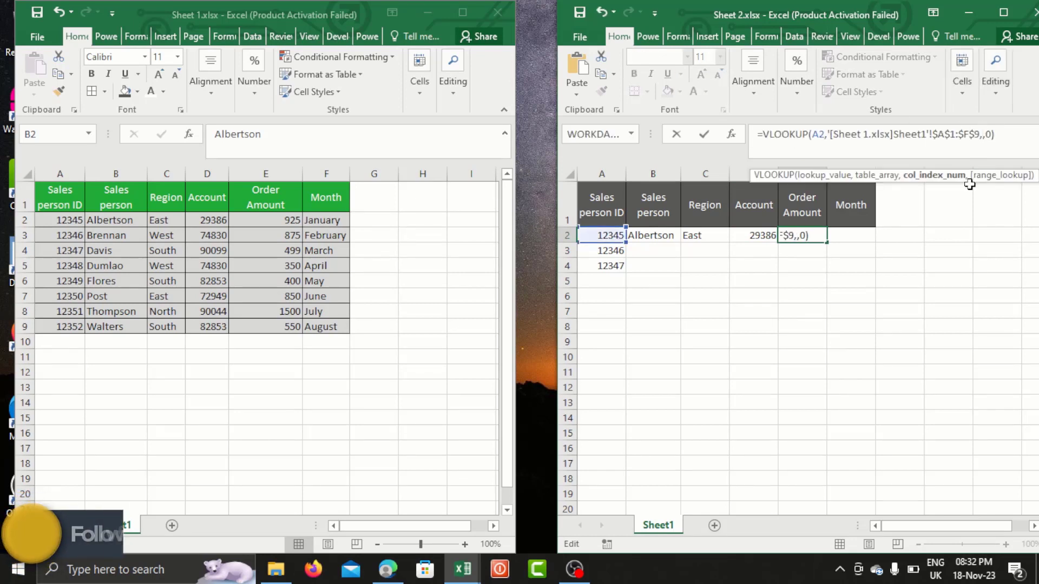
key(Return)
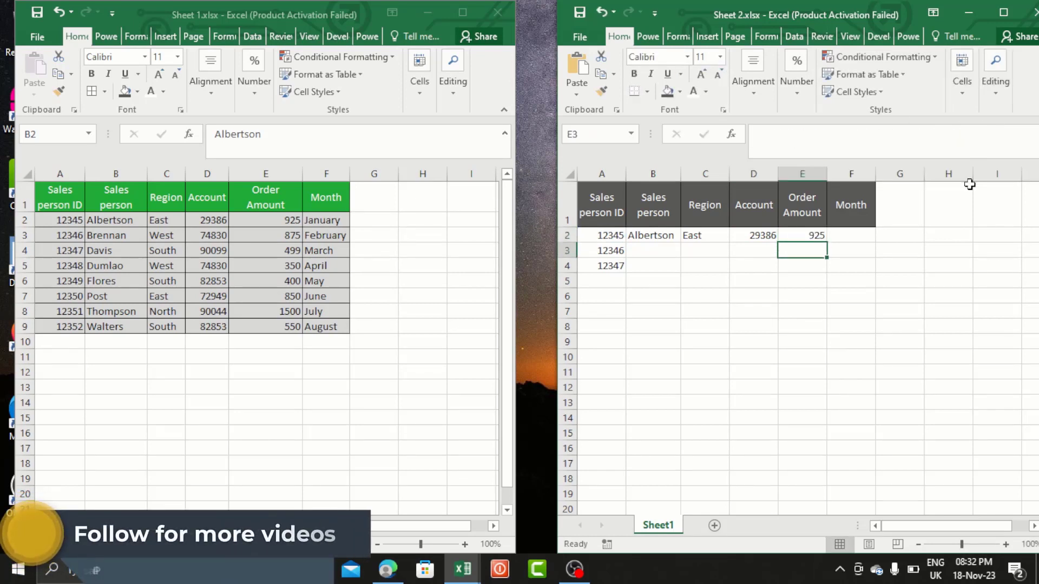
Enter the copied VLOOKUP formula text in F2 under Month with the column index set to 6.
click(853, 237)
click(798, 139)
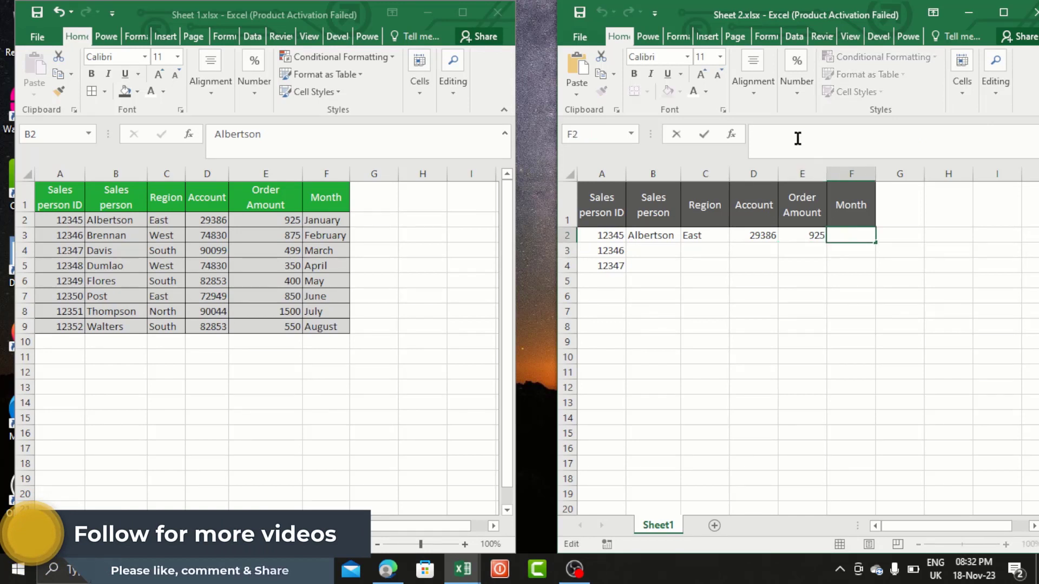
key(ctrl+v)
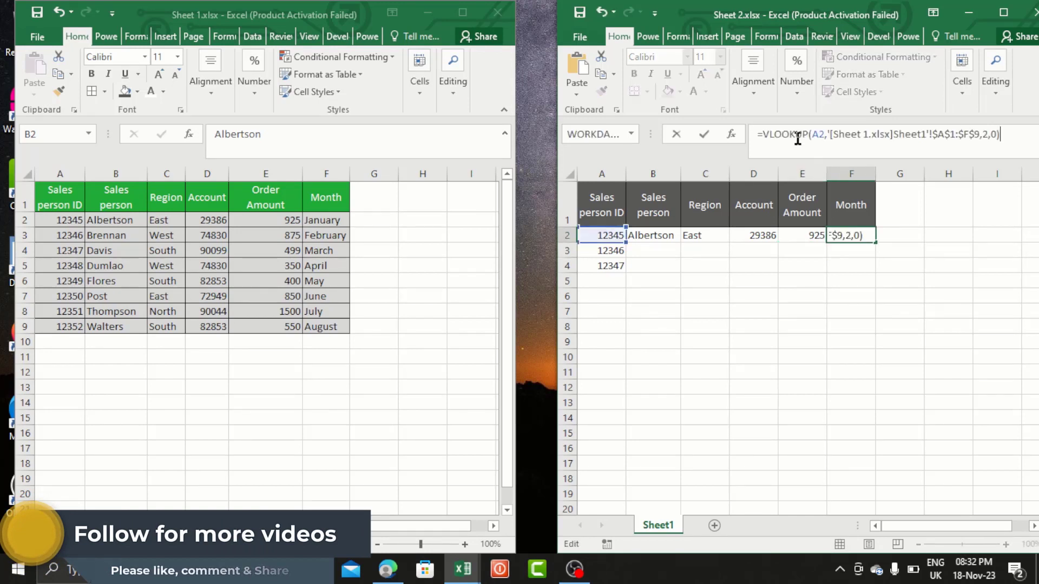
click(987, 136)
key(BackSpace)
text(6)
key(Return)
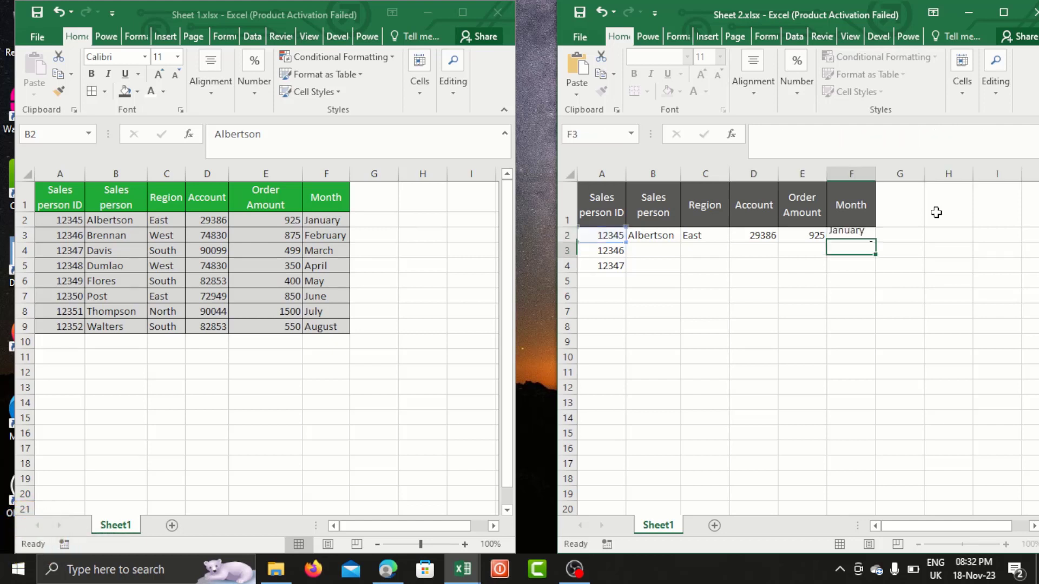
Fill the VLOOKUP formulas in B2:F2 of Sheet 2.xlsx down through row 14.
click(649, 236)
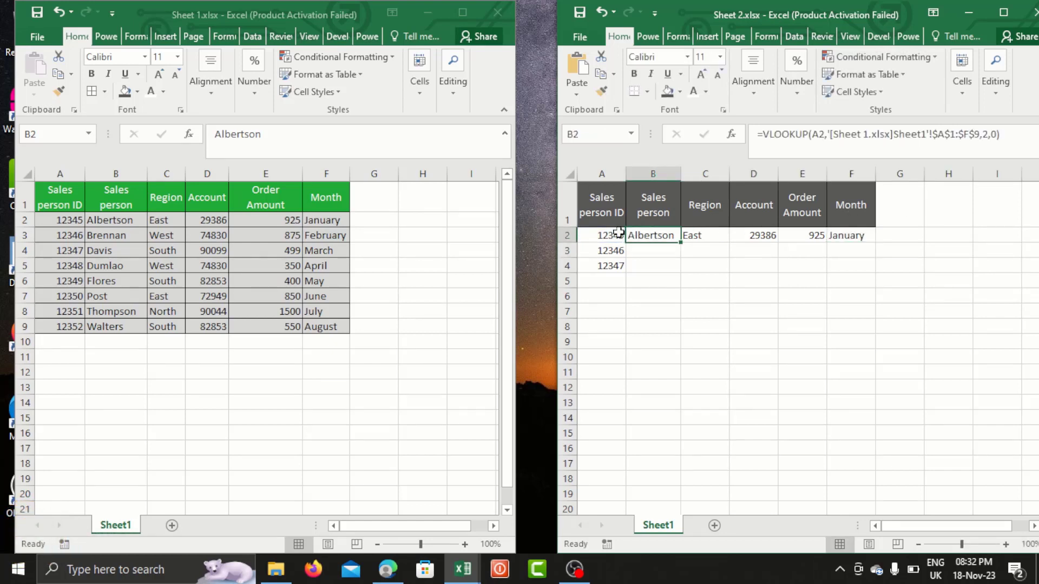
drag(636, 237, 872, 236)
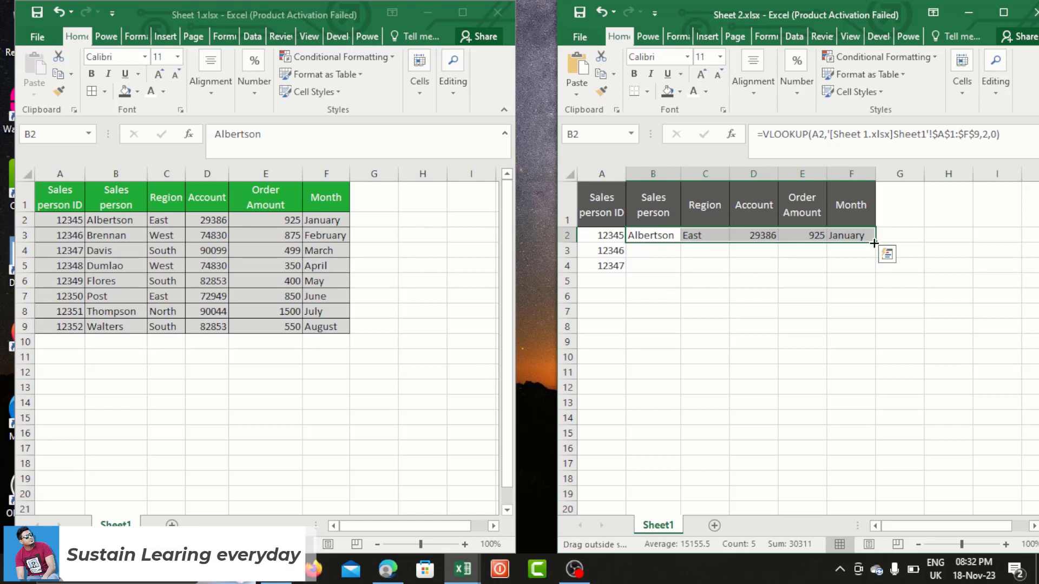
drag(873, 243, 870, 422)
click(661, 253)
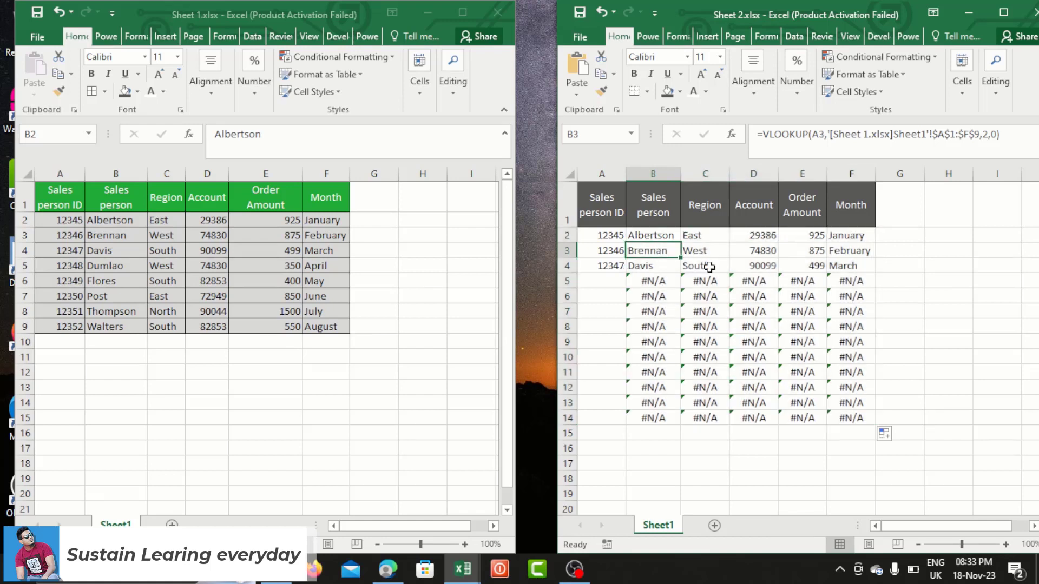
Copy the sales person IDs in A4:A9 of Sheet 1.xlsx and paste them without formatting into Sheet 2.xlsx starting at A5.
click(608, 283)
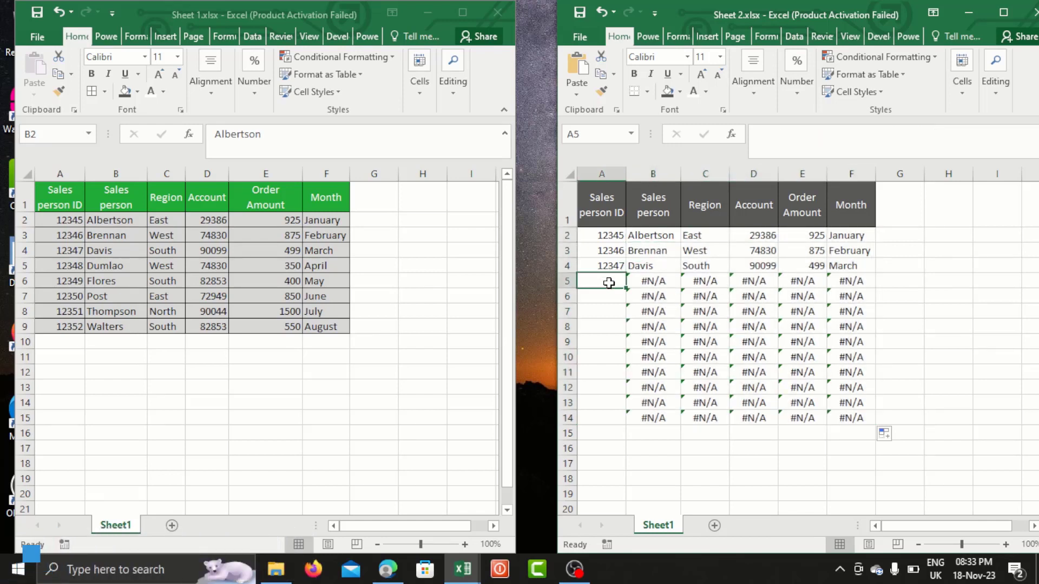
click(66, 235)
click(64, 247)
drag(64, 247, 64, 324)
key(ctrl+c)
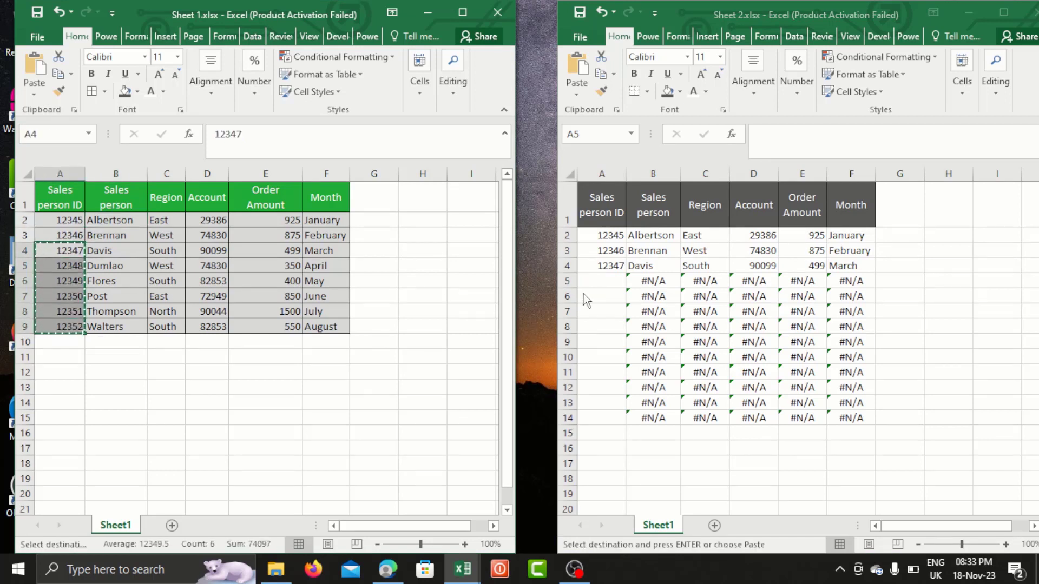
right_click(606, 278)
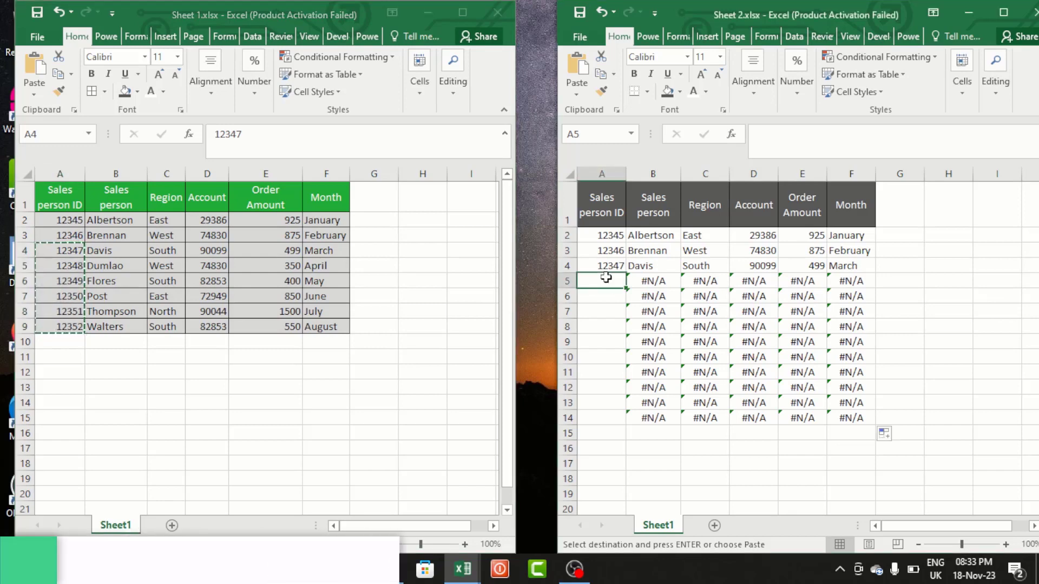
click(661, 294)
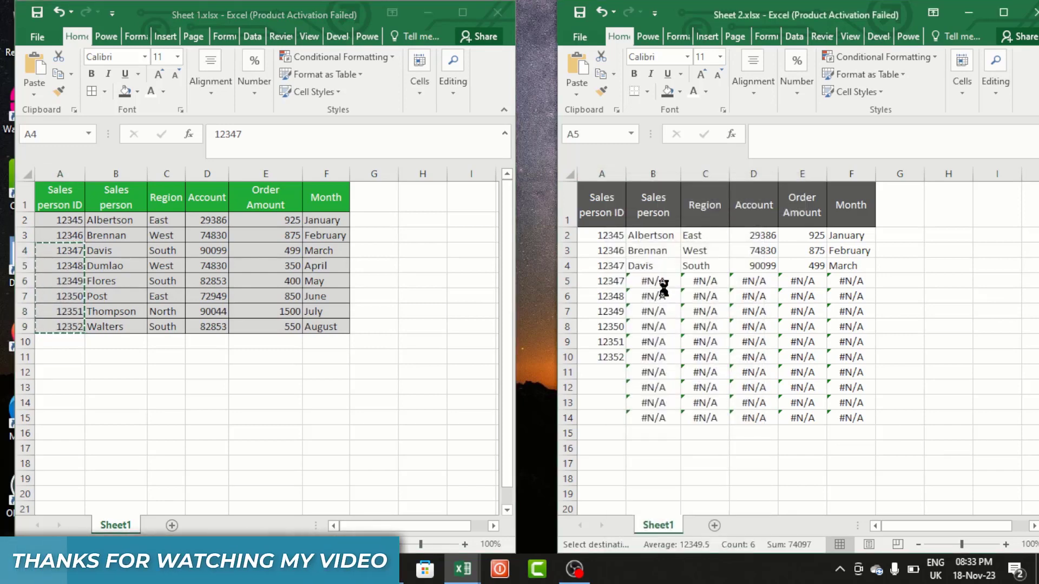
click(691, 292)
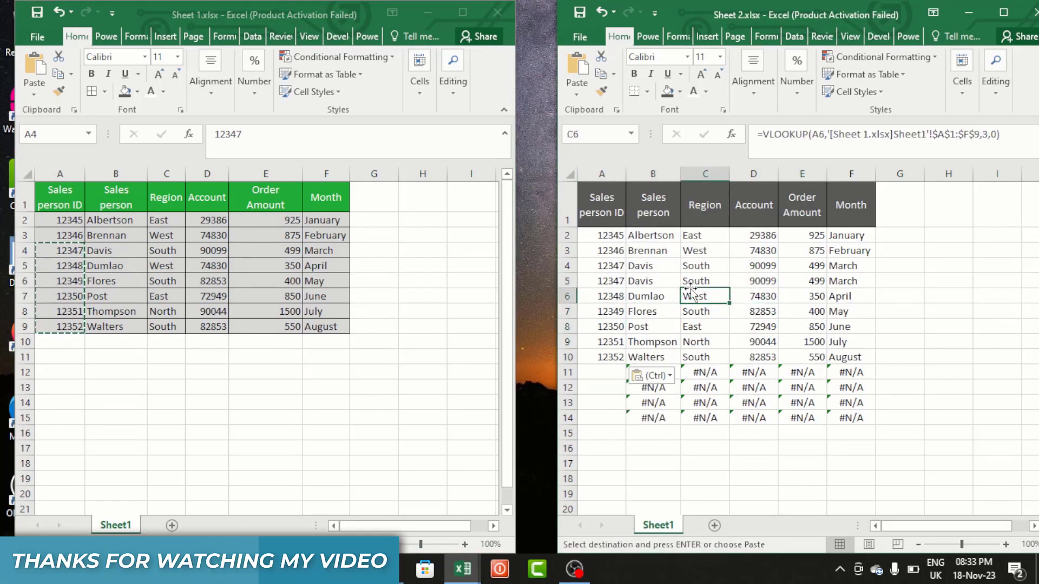